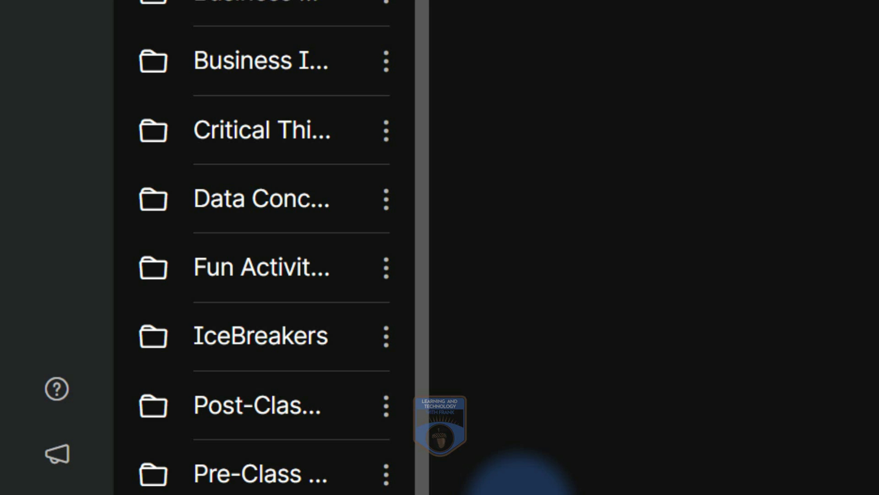
Start a new padlet, previewing then closing the Travel Itinerary gallery example
{"action": "scroll", "coordinate": [517, 411], "scroll_direction": "down", "scroll_amount": 4}
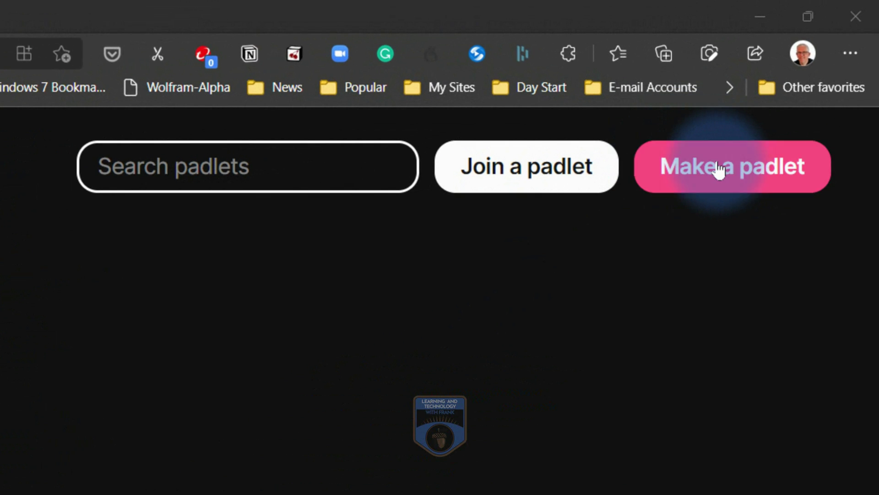
{"action": "left_click", "coordinate": [719, 171]}
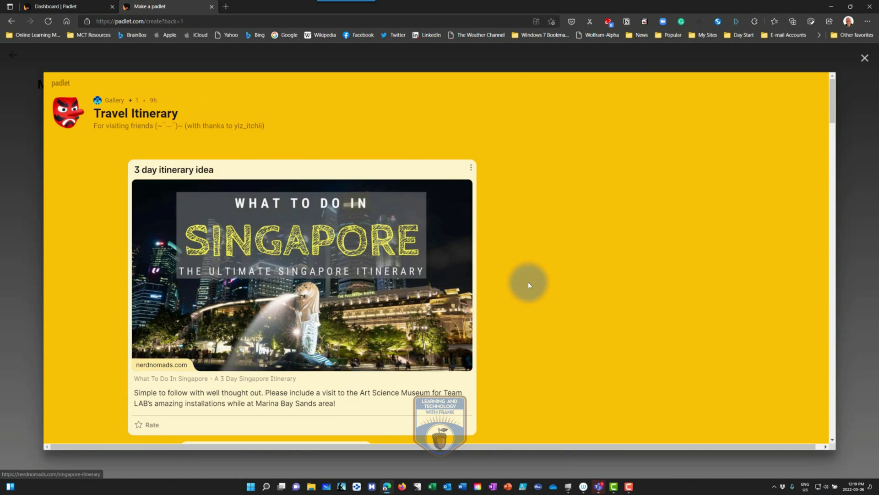
{"action": "scroll", "coordinate": [529, 281], "scroll_direction": "down", "scroll_amount": 8}
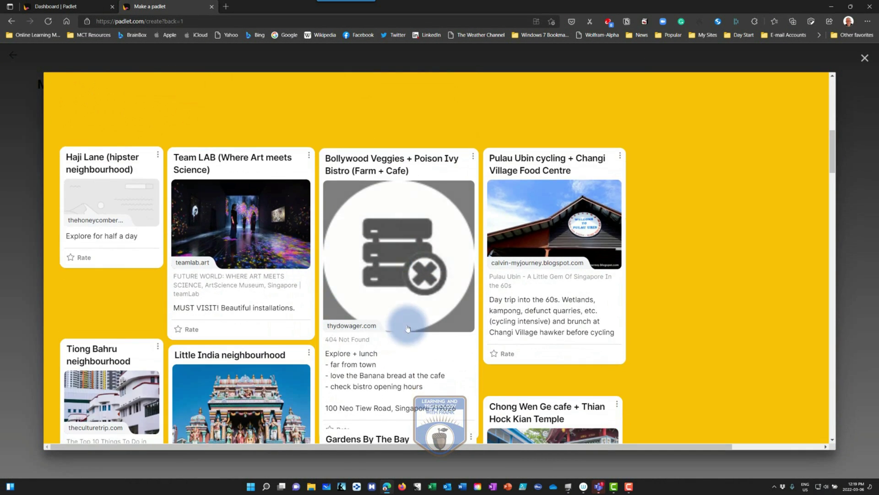
{"action": "scroll", "coordinate": [402, 320], "scroll_direction": "down", "scroll_amount": 4}
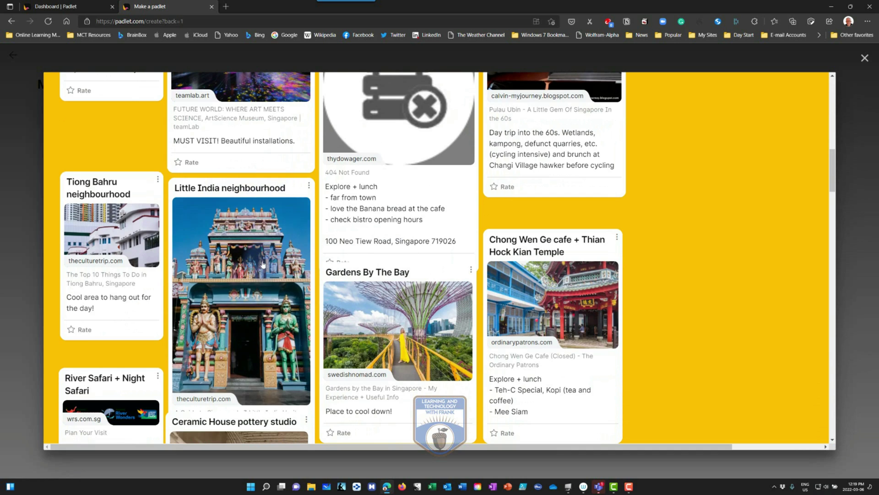
{"action": "scroll", "coordinate": [257, 192], "scroll_direction": "up", "scroll_amount": 12}
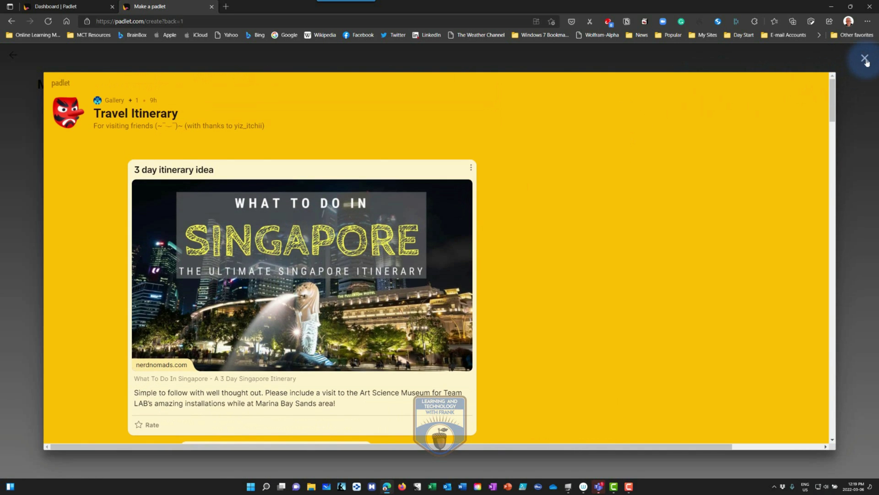
{"action": "left_click", "coordinate": [865, 58]}
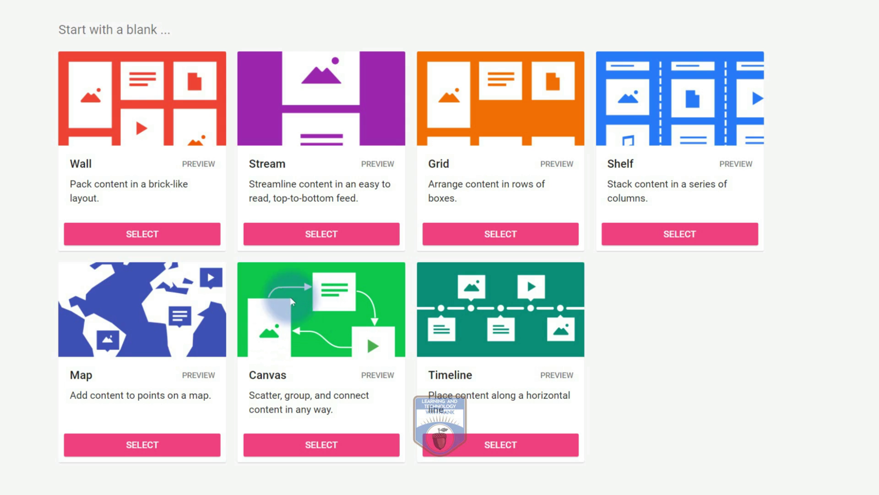
Create a blank Wall padlet titled 'Demo for YouTube' with the description 'Demo'
{"action": "left_click", "coordinate": [138, 246]}
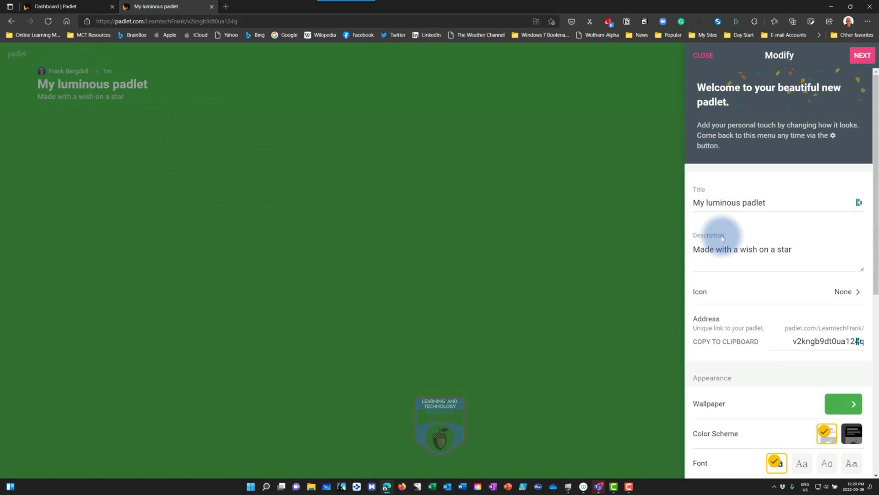
{"action": "left_click_drag", "start_coordinate": [774, 204], "coordinate": [687, 204]}
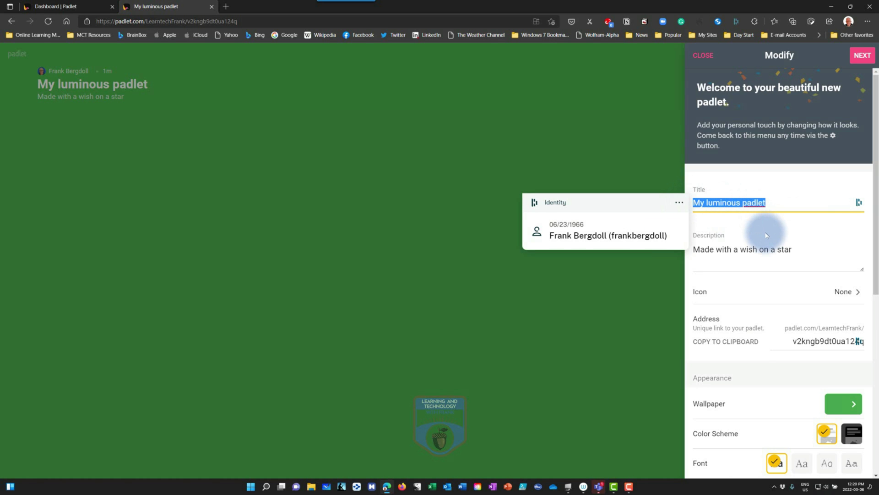
{"action": "type", "text": "Dem"}
{"action": "type", "text": "o for YouT"}
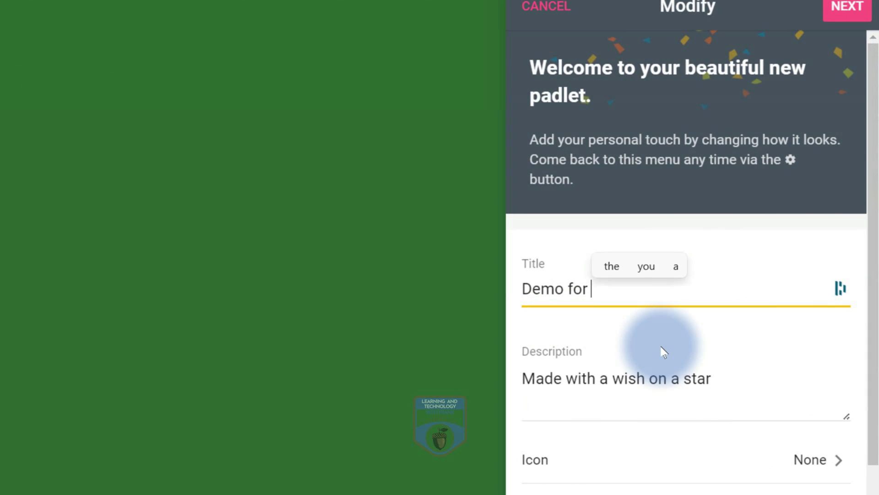
{"action": "type", "text": "ube"}
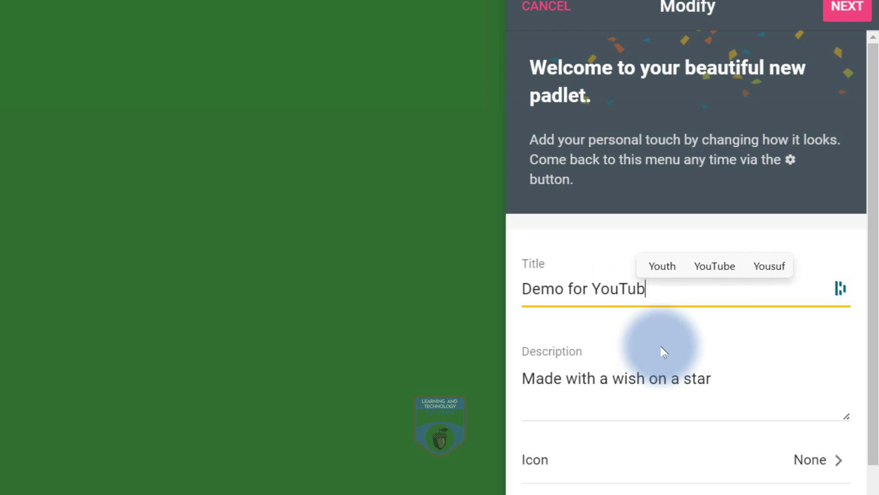
{"action": "left_click", "coordinate": [687, 380]}
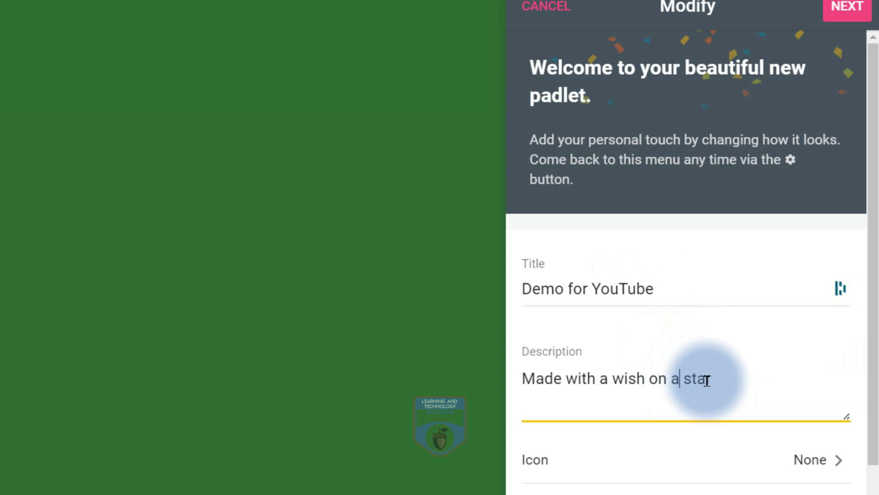
{"action": "triple_click", "coordinate": [706, 379]}
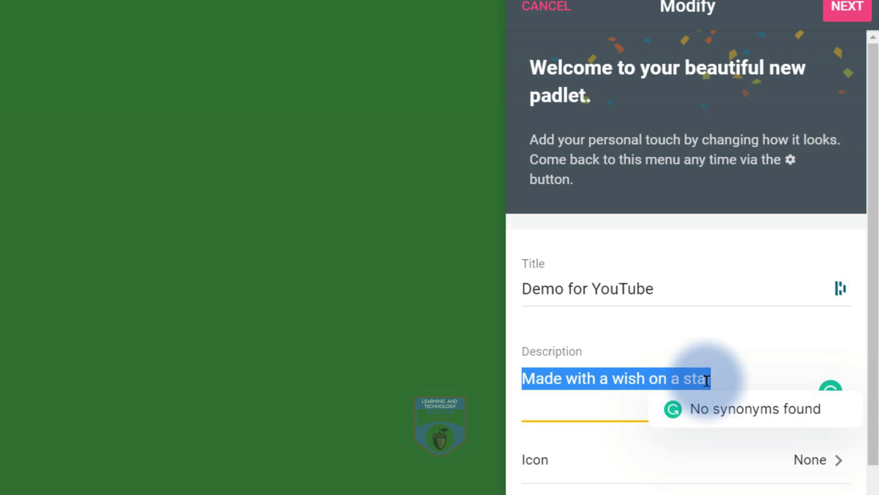
{"action": "type", "text": "Demo"}
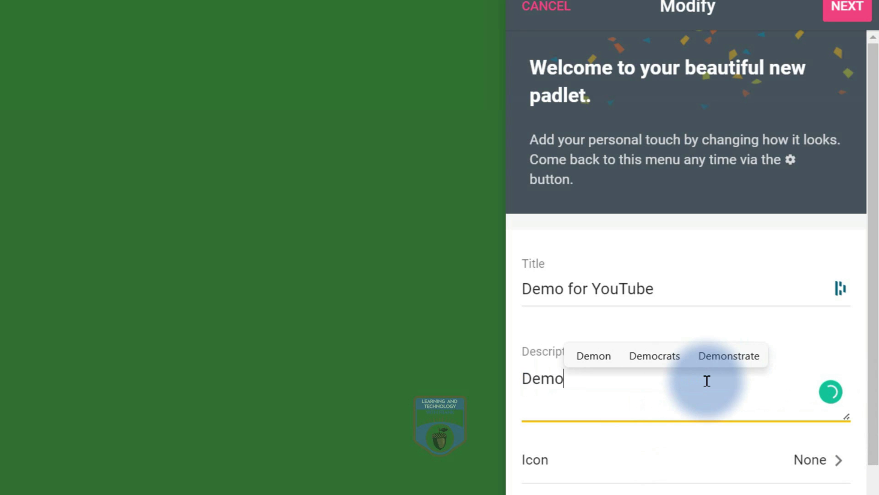
{"action": "left_click", "coordinate": [723, 323]}
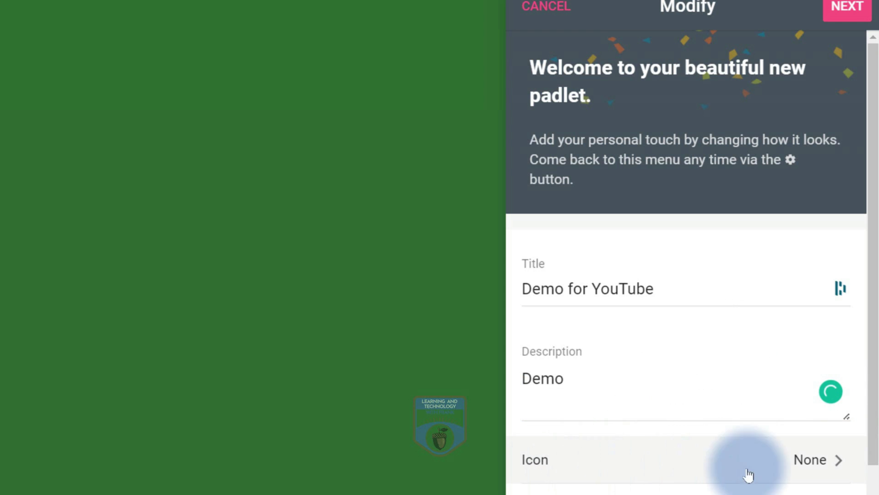
Try the walking cat emoji from an emoji search for 'cat' as the icon
{"action": "left_click", "coordinate": [800, 467]}
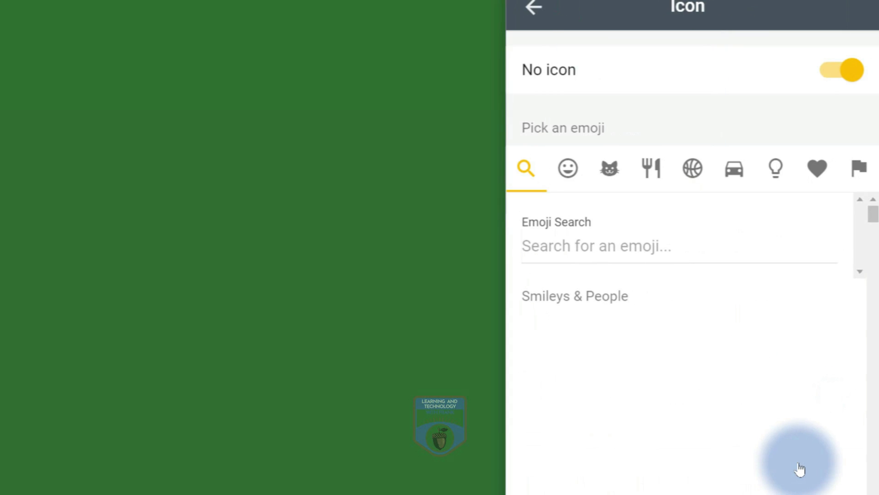
{"action": "left_click", "coordinate": [726, 268]}
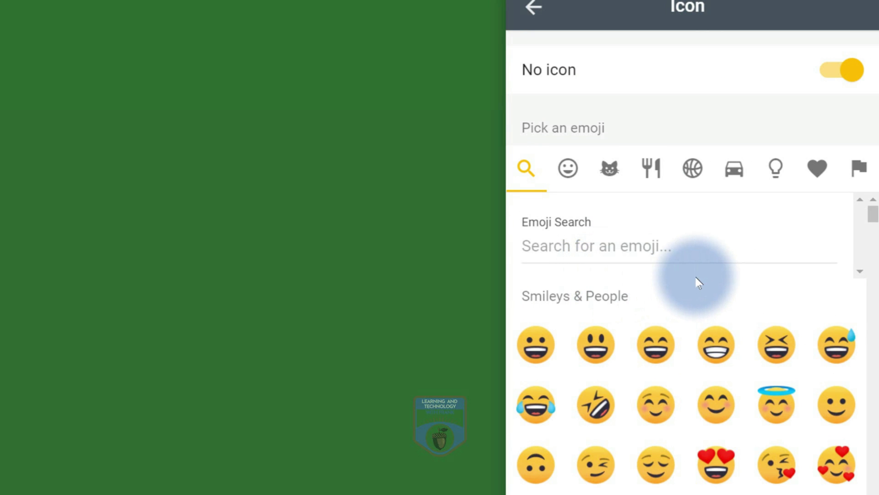
{"action": "left_click", "coordinate": [615, 247]}
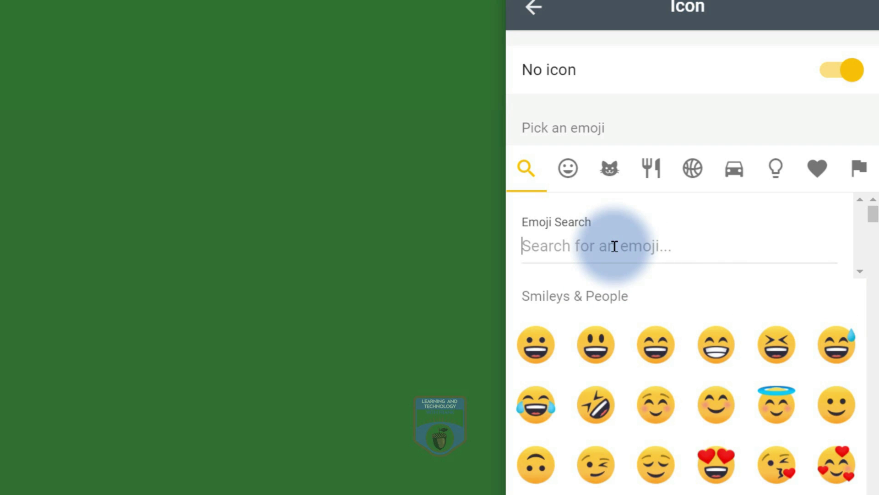
{"action": "type", "text": "cat"}
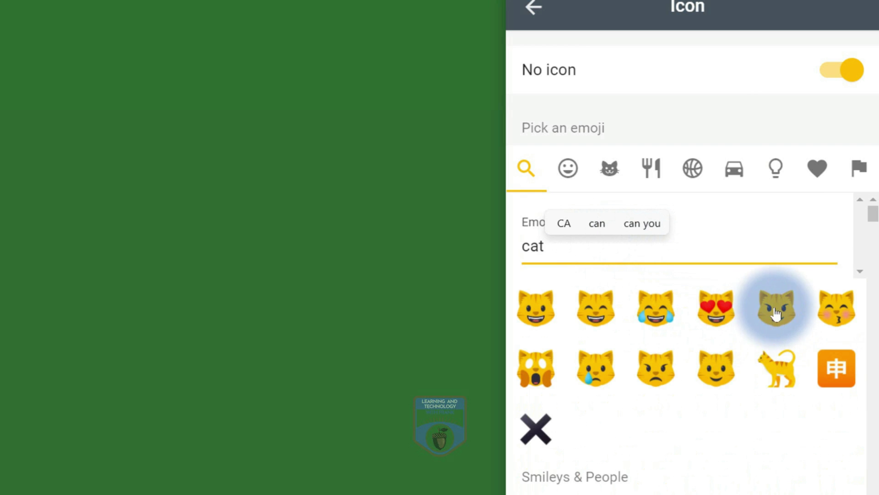
{"action": "left_click", "coordinate": [779, 366]}
{"action": "left_click", "coordinate": [40, 357]}
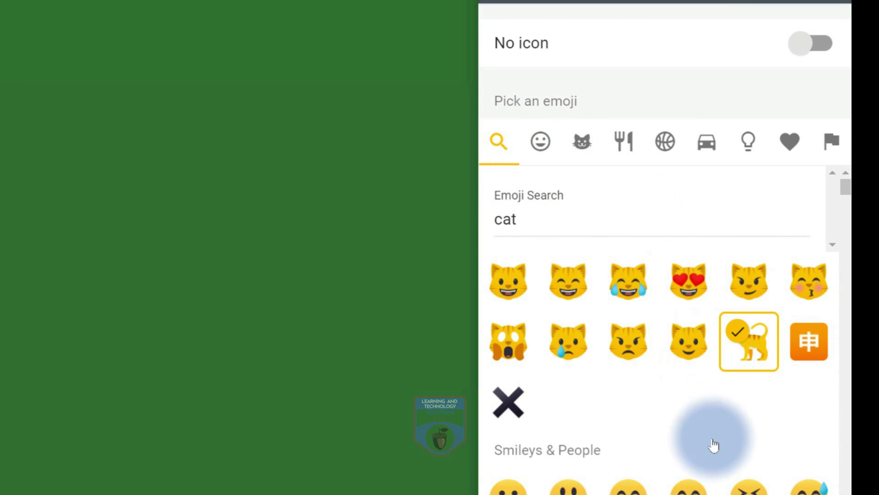
Set a custom icon using the first photo from an image search for 'dog'
{"action": "scroll", "coordinate": [596, 476], "scroll_direction": "down", "scroll_amount": 5}
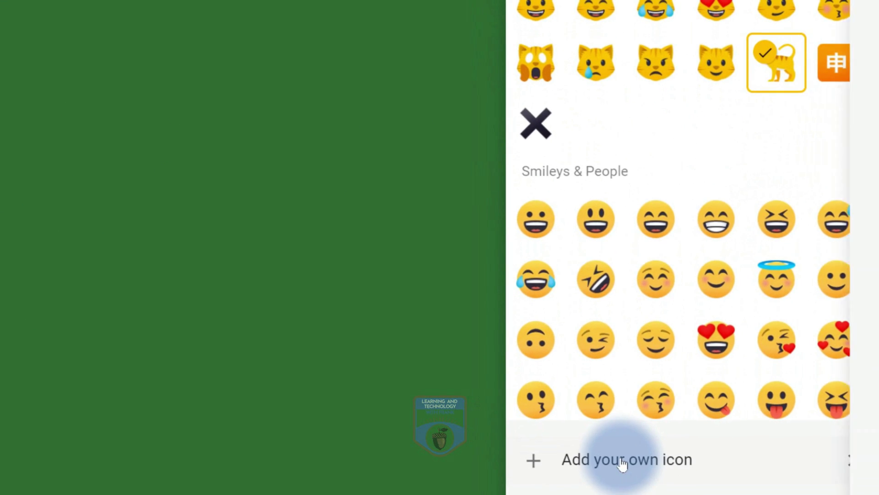
{"action": "left_click", "coordinate": [594, 466]}
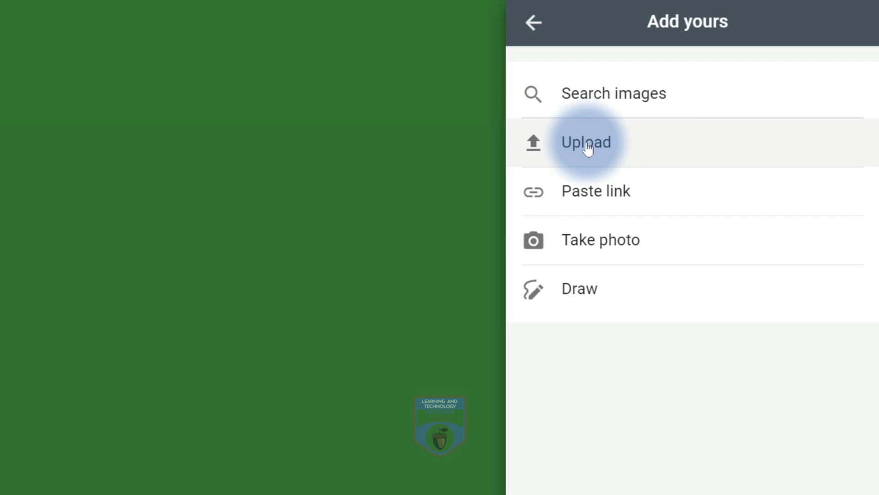
{"action": "left_click", "coordinate": [606, 102]}
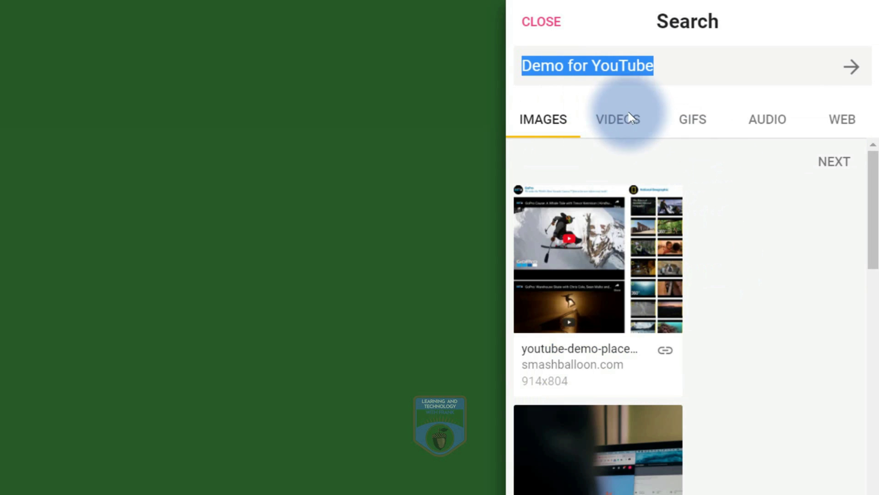
{"action": "type", "text": "dog"}
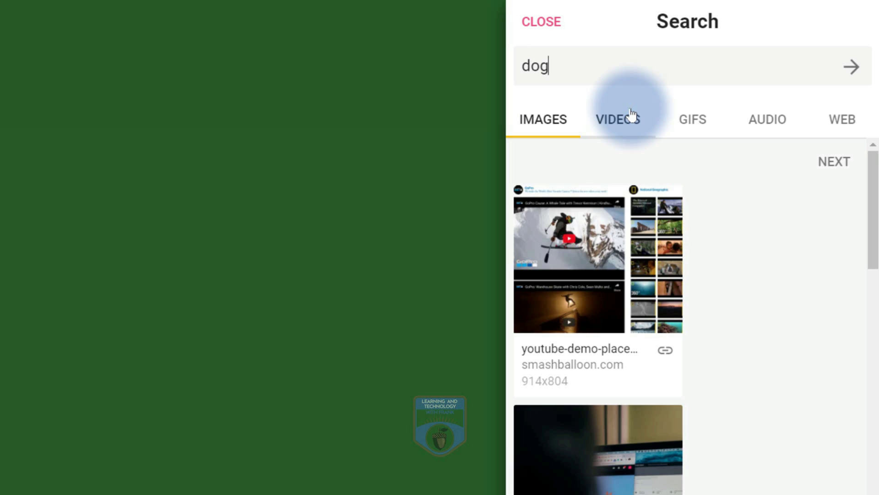
{"action": "key", "text": "Return"}
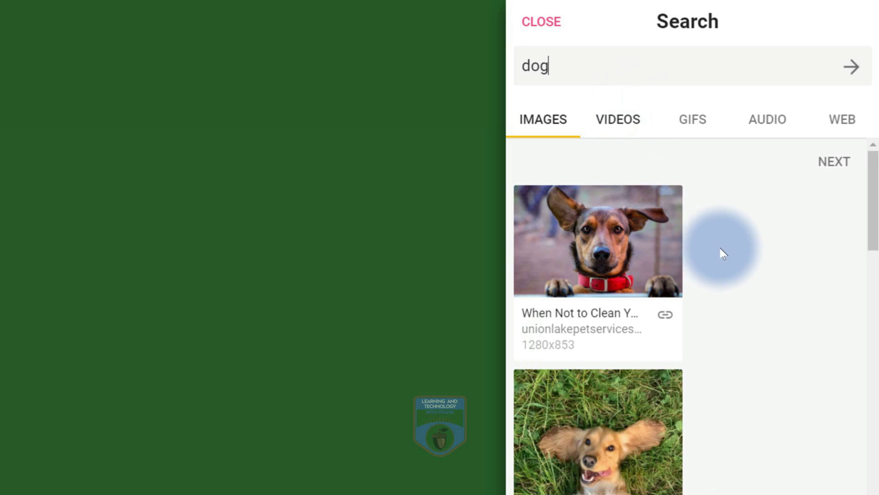
{"action": "left_click", "coordinate": [613, 259]}
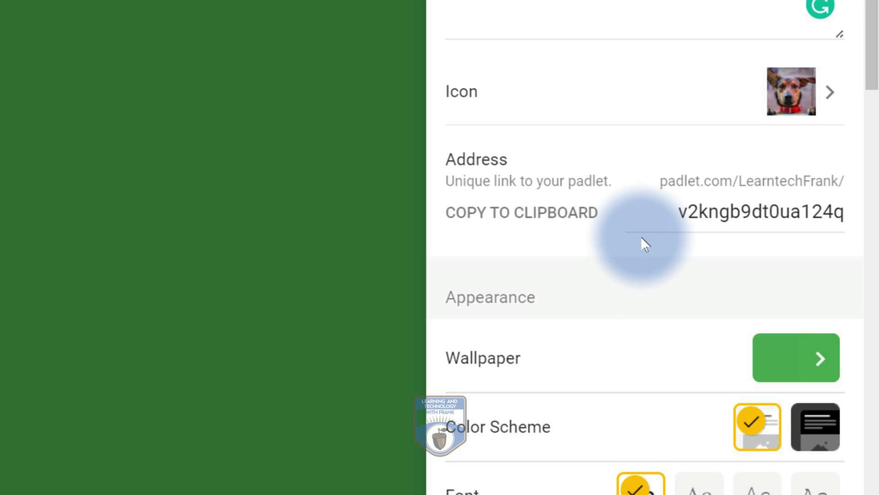
Try the Chevron pattern, then set the padlet wallpaper to the Washi texture
{"action": "scroll", "coordinate": [600, 232], "scroll_direction": "down", "scroll_amount": 5}
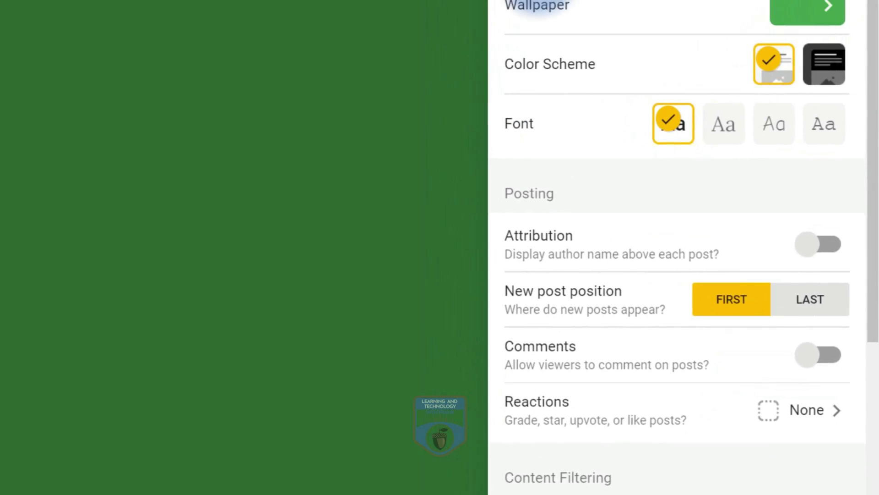
{"action": "left_click", "coordinate": [832, 16]}
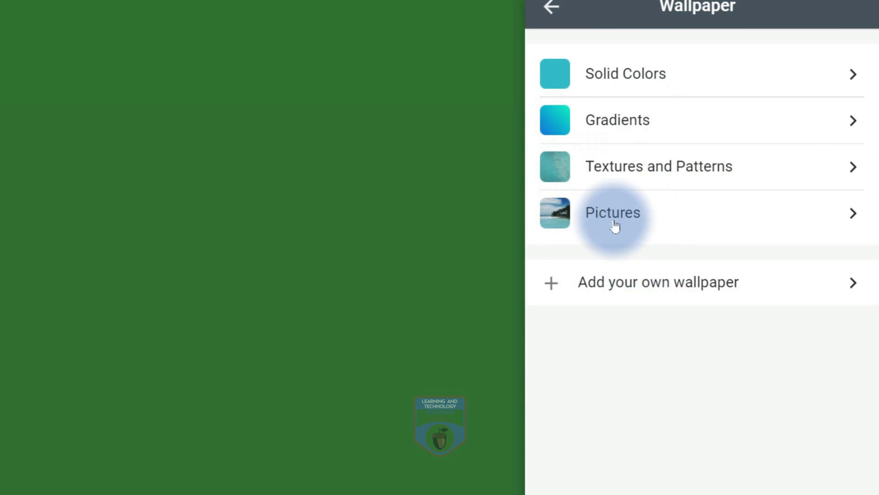
{"action": "left_click", "coordinate": [632, 171]}
{"action": "scroll", "coordinate": [652, 455], "scroll_direction": "down", "scroll_amount": 2}
{"action": "left_click", "coordinate": [642, 446]}
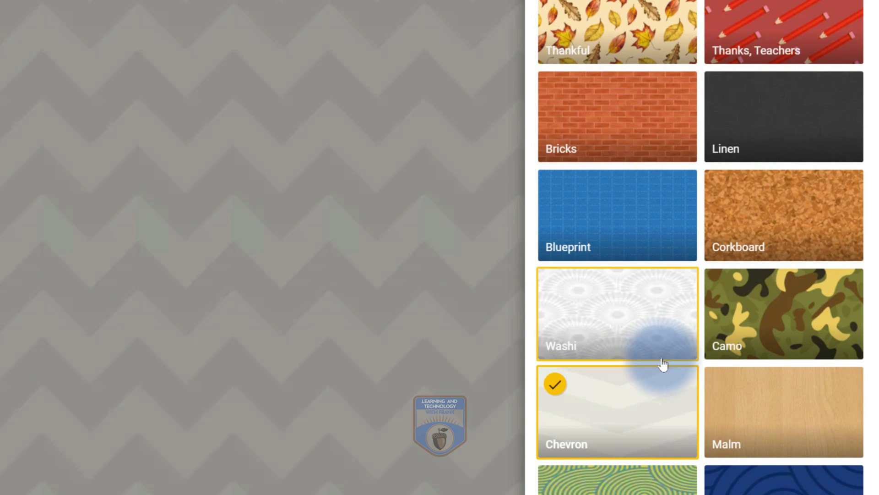
{"action": "left_click", "coordinate": [645, 330]}
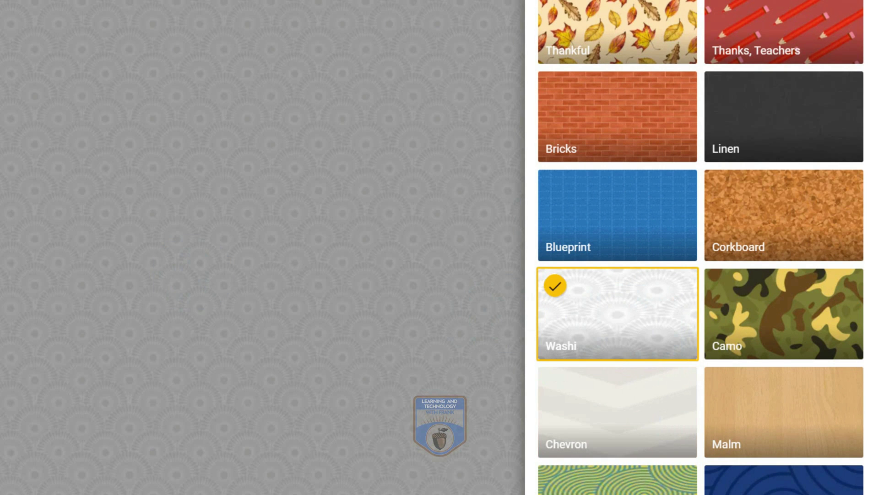
{"action": "scroll", "coordinate": [701, 247], "scroll_direction": "up", "scroll_amount": 2}
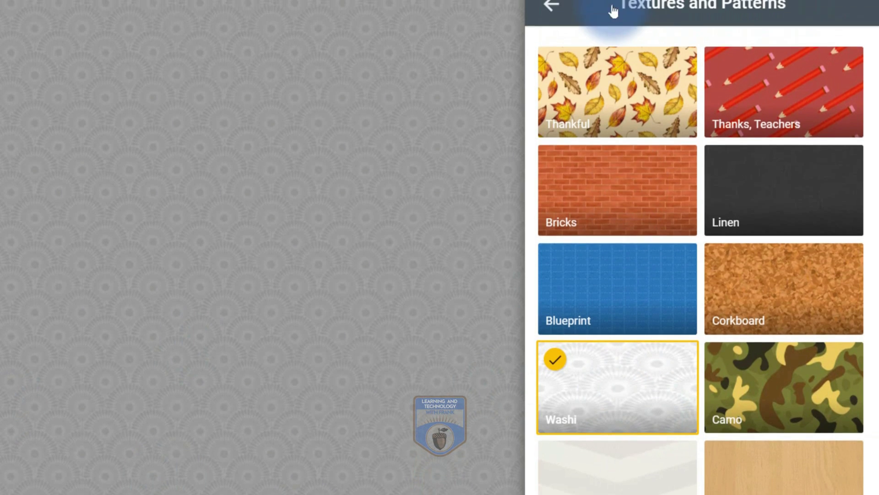
{"action": "left_click", "coordinate": [551, 14]}
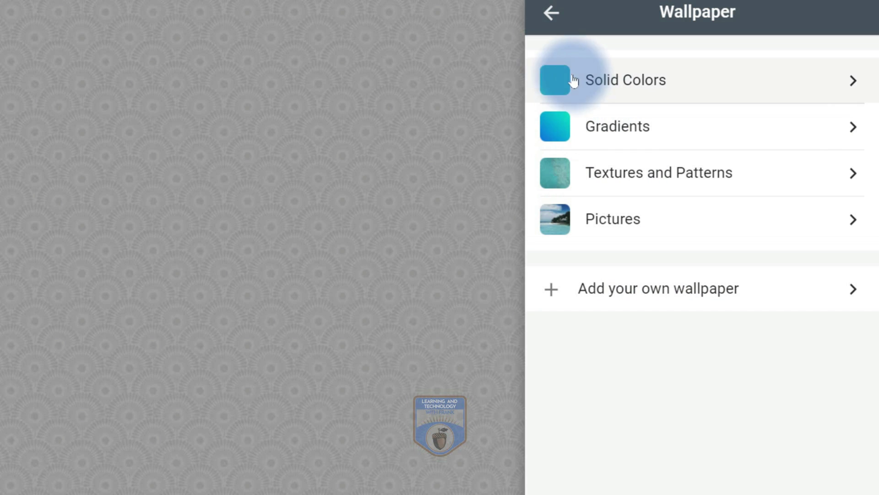
{"action": "left_click", "coordinate": [552, 15]}
Change the padlet's font to the third 'Aa' style under Appearance
{"action": "scroll", "coordinate": [779, 344], "scroll_direction": "down", "scroll_amount": 5}
{"action": "scroll", "coordinate": [755, 243], "scroll_direction": "down", "scroll_amount": 1}
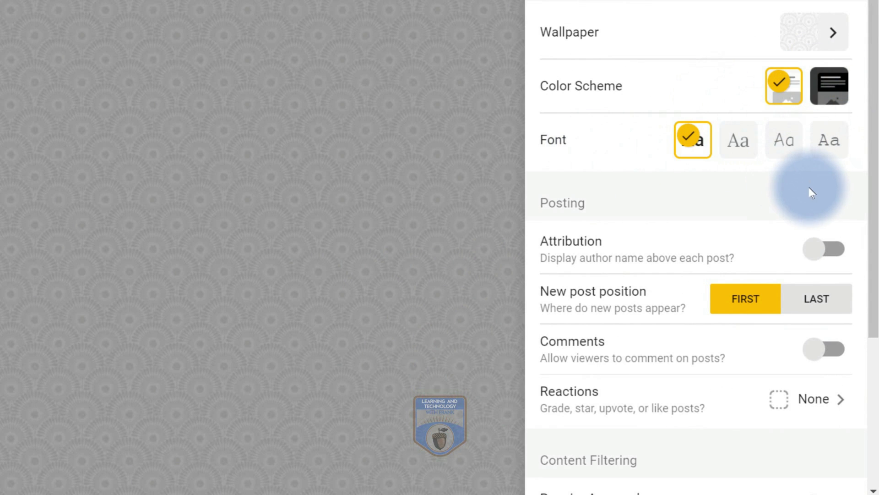
{"action": "left_click", "coordinate": [786, 146]}
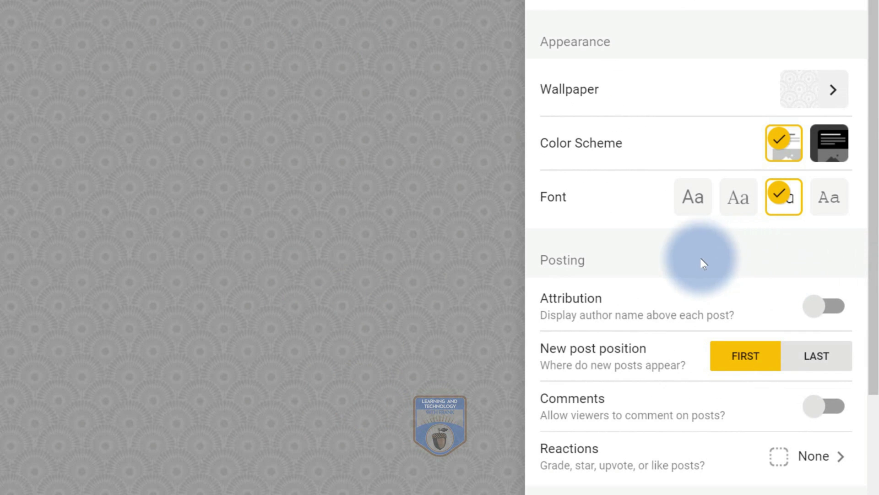
{"action": "scroll", "coordinate": [617, 294], "scroll_direction": "down", "scroll_amount": 3}
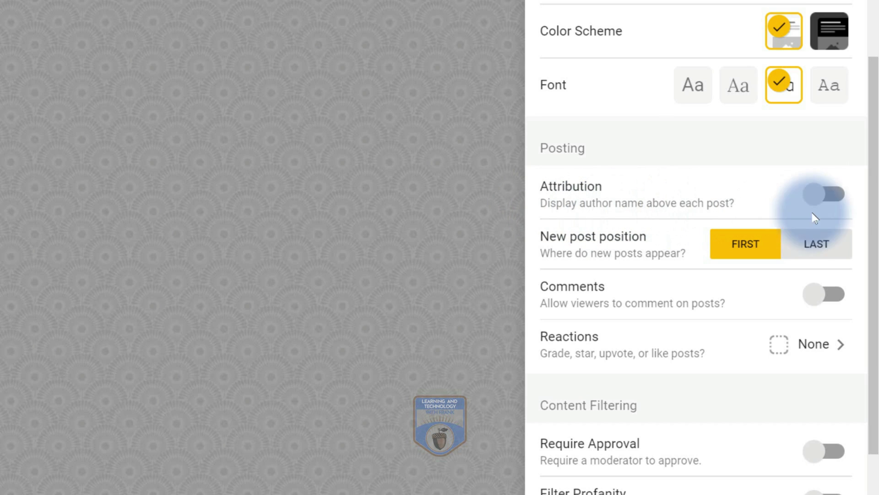
Turn on Attribution and Comments and set post reactions to Like
{"action": "left_click", "coordinate": [833, 197]}
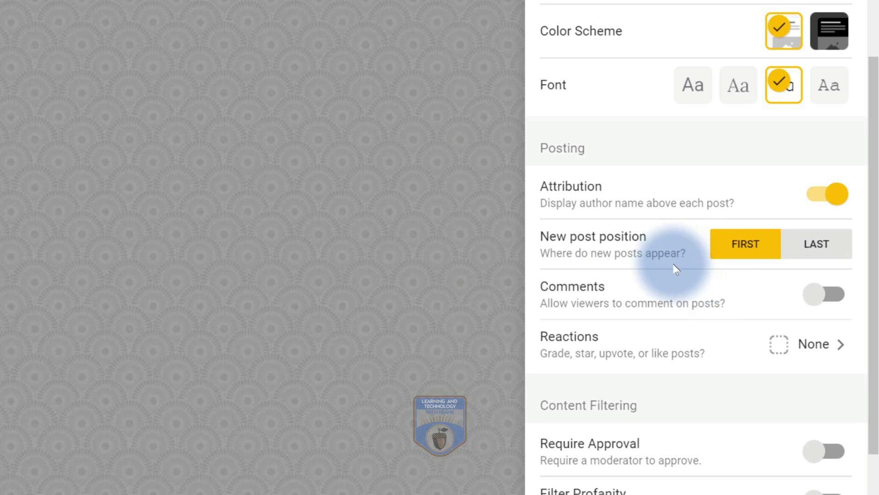
{"action": "left_click", "coordinate": [838, 296]}
{"action": "scroll", "coordinate": [740, 298], "scroll_direction": "down", "scroll_amount": 3}
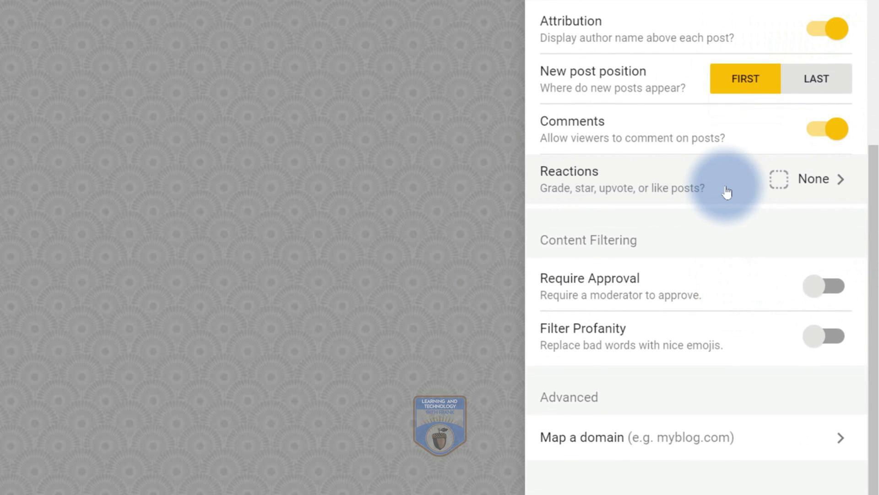
{"action": "left_click", "coordinate": [727, 193]}
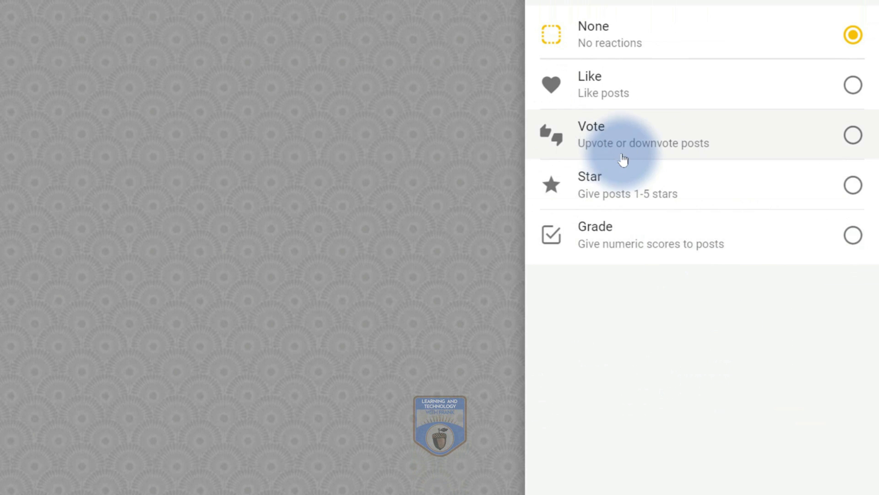
{"action": "left_click", "coordinate": [852, 85]}
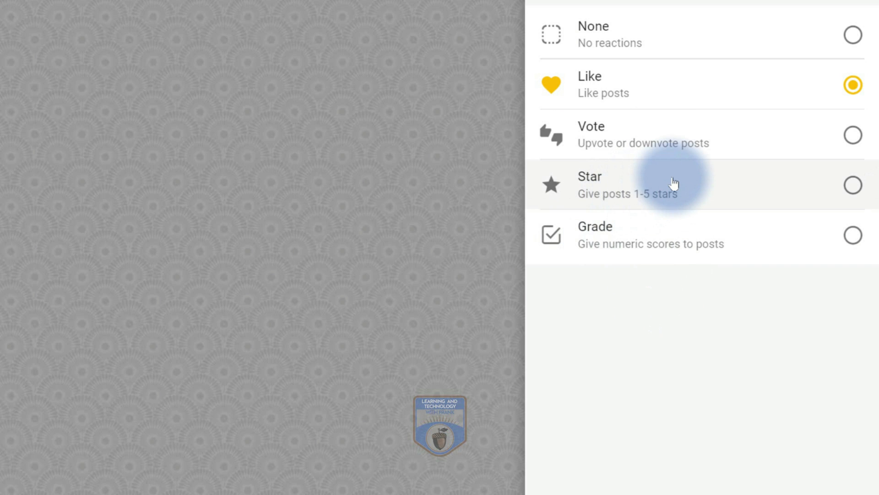
{"action": "scroll", "coordinate": [579, 23], "scroll_direction": "up", "scroll_amount": 2}
{"action": "left_click", "coordinate": [549, 12]}
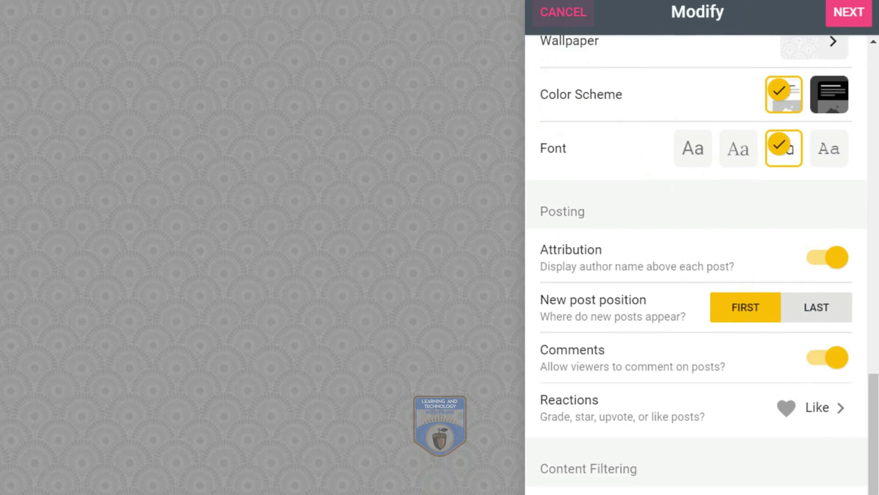
Switch on Filter Profanity and confirm the settings with NEXT
{"action": "scroll", "coordinate": [785, 417], "scroll_direction": "down", "scroll_amount": 6}
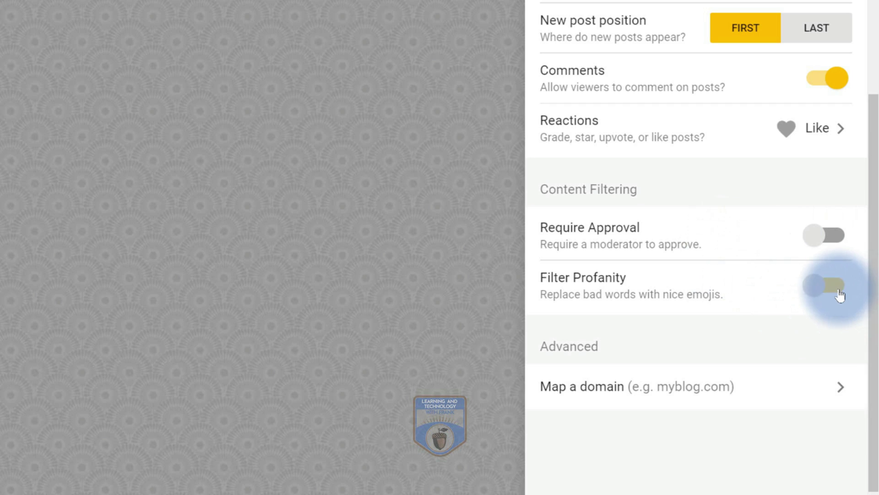
{"action": "left_click", "coordinate": [838, 292]}
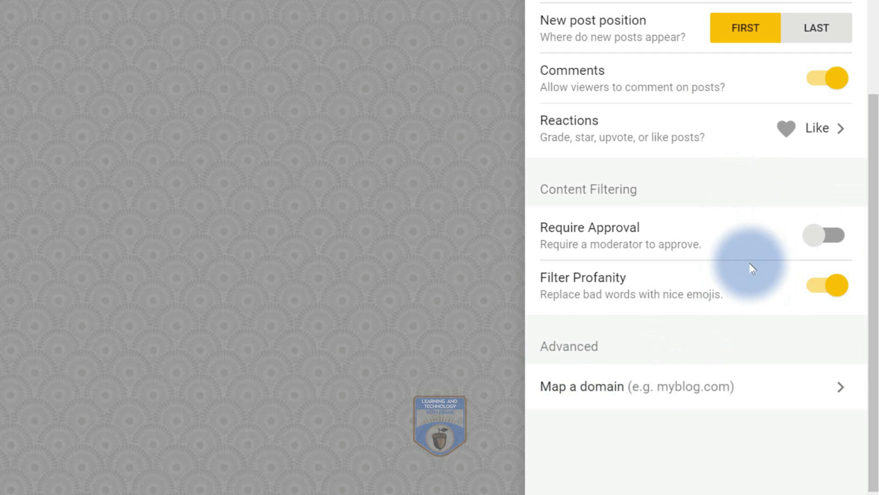
{"action": "scroll", "coordinate": [750, 307], "scroll_direction": "up", "scroll_amount": 5}
{"action": "left_click", "coordinate": [834, 12]}
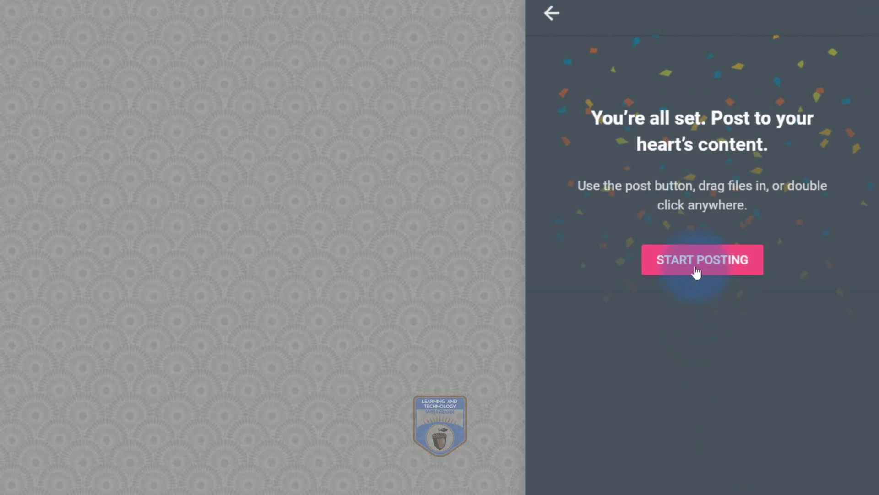
Create a post with subject 'My Dog' and body text 'I like my dog'
{"action": "left_click", "coordinate": [698, 261]}
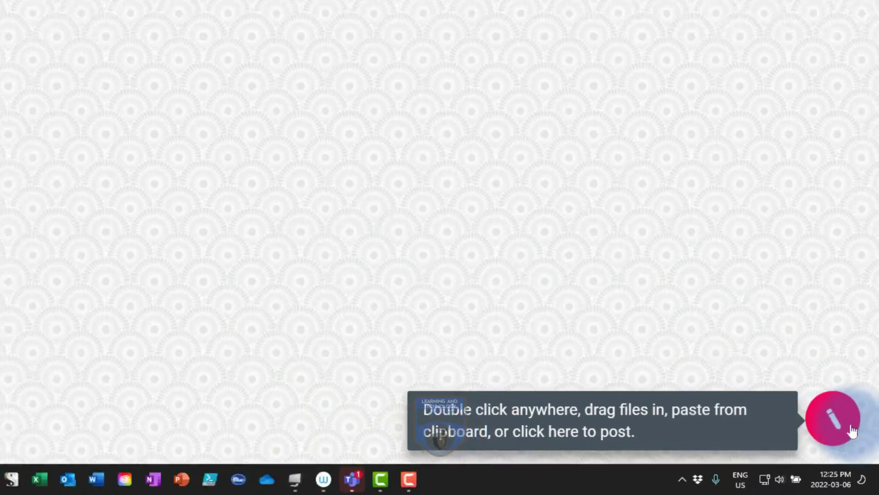
{"action": "left_click", "coordinate": [854, 452]}
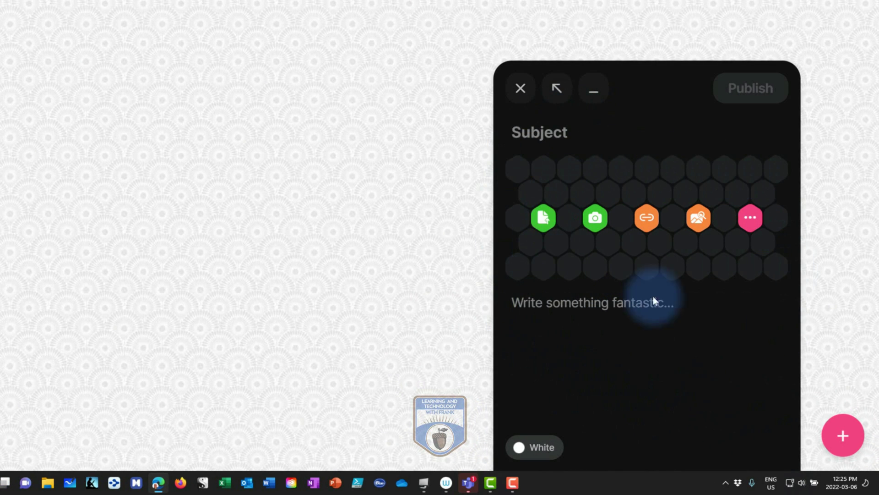
{"action": "type", "text": "M"}
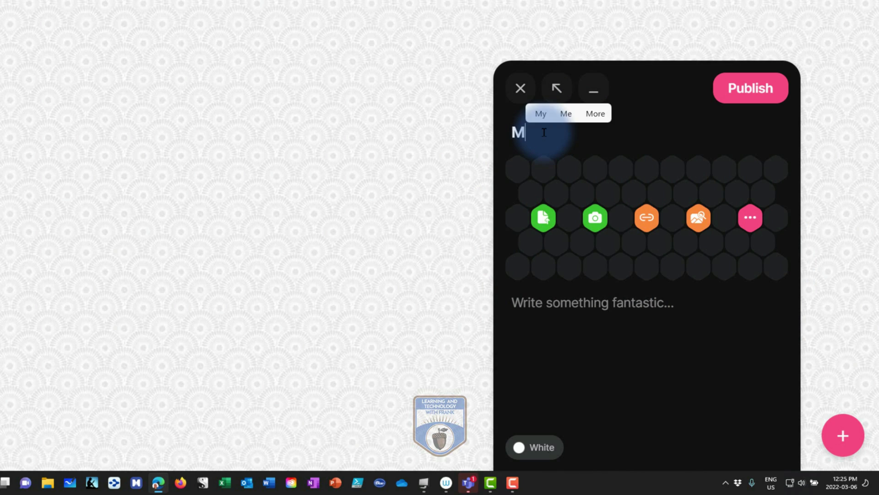
{"action": "type", "text": "y Dog"}
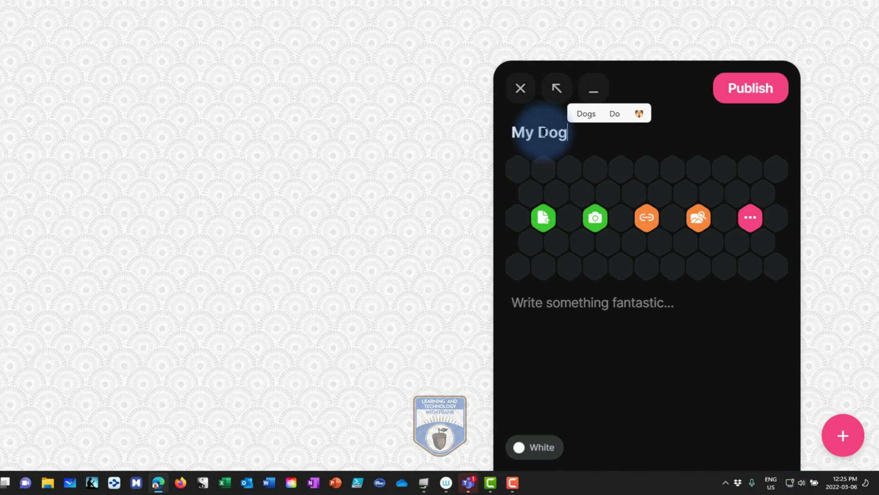
{"action": "left_click", "coordinate": [556, 304]}
{"action": "type", "text": "I like my dog"}
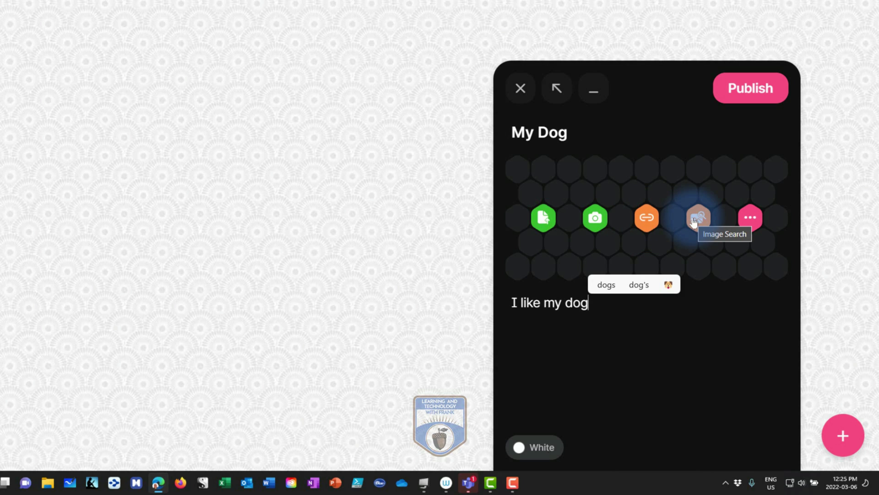
Attach the snowy husky photo found by an image search for 'husky'
{"action": "left_click", "coordinate": [694, 221]}
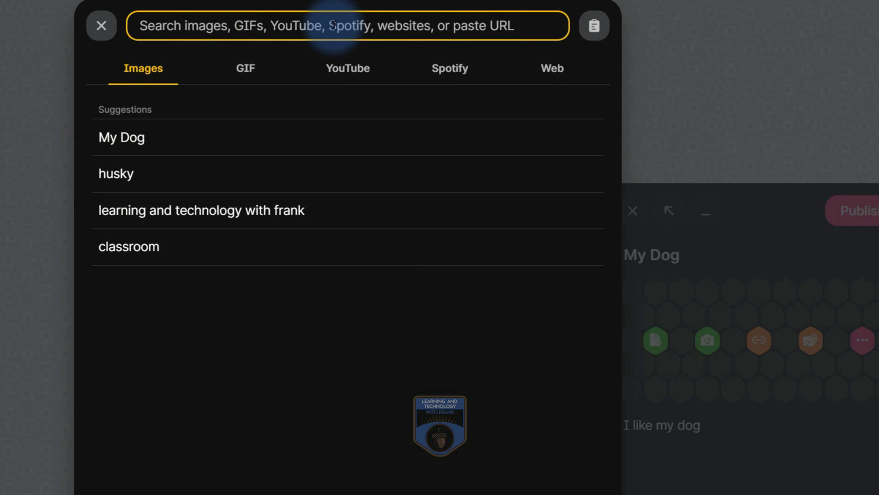
{"action": "type", "text": "hisk"}
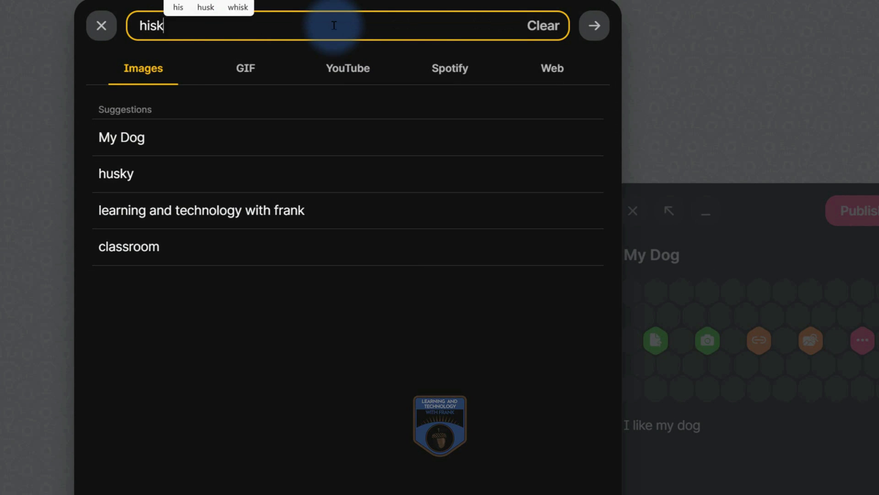
{"action": "type", "text": "y"}
{"action": "key", "text": "BackSpace"}
{"action": "key", "text": "BackSpace"}
{"action": "key", "text": "BackSpace"}
{"action": "key", "text": "BackSpace"}
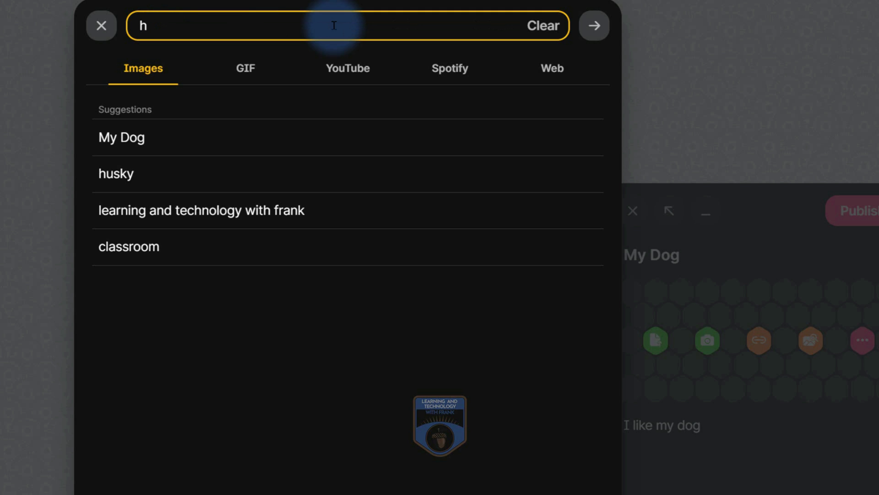
{"action": "type", "text": "usky"}
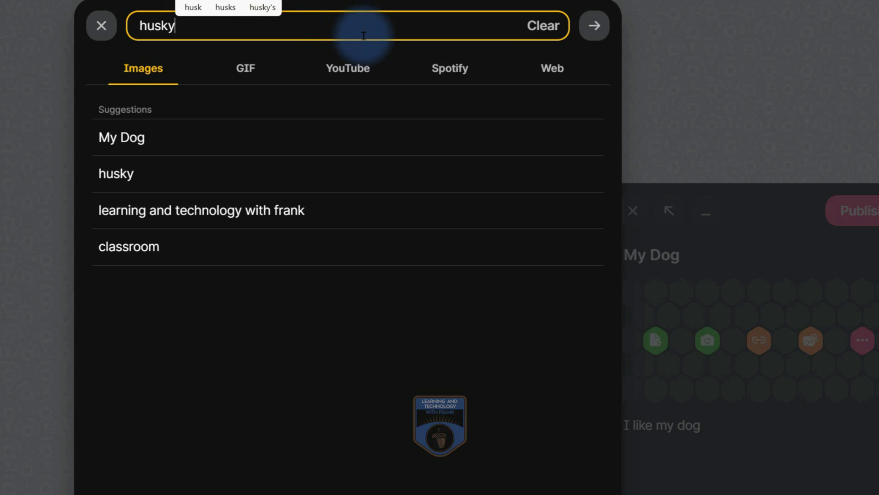
{"action": "key", "text": "Return"}
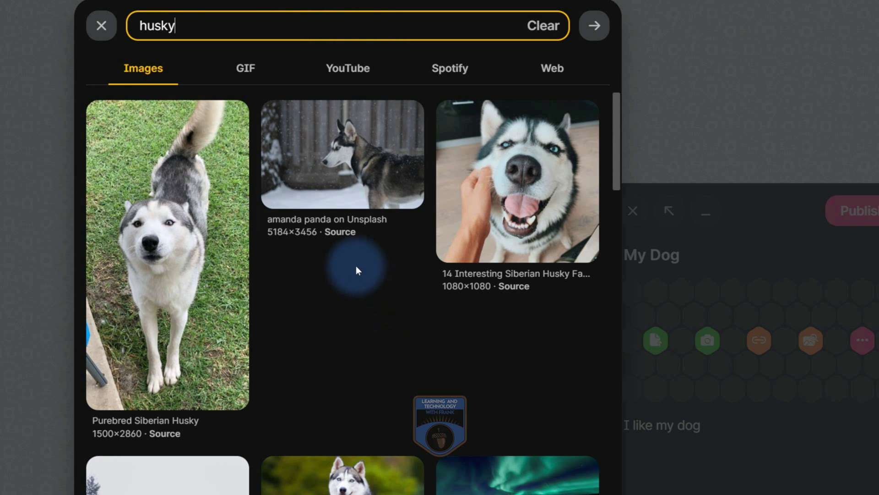
{"action": "left_click", "coordinate": [360, 238]}
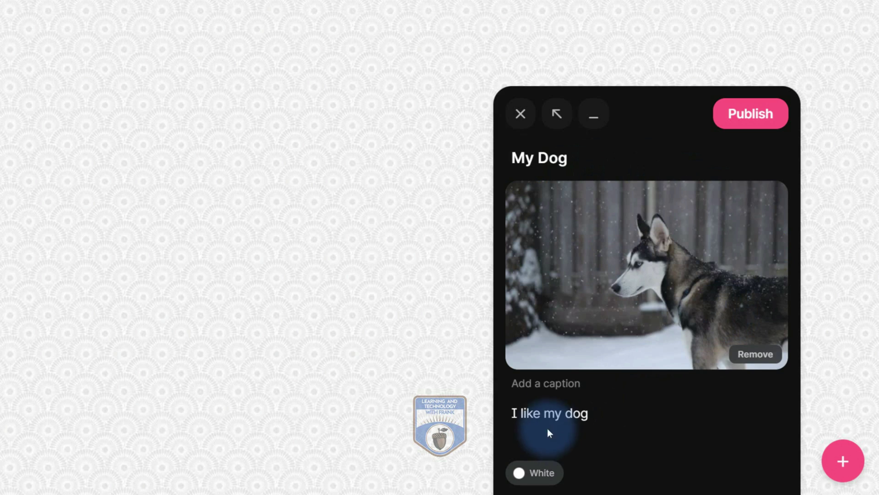
Caption the husky photo 'Not my dog, but looks the same'
{"action": "left_click", "coordinate": [546, 384]}
{"action": "type", "text": "Not"}
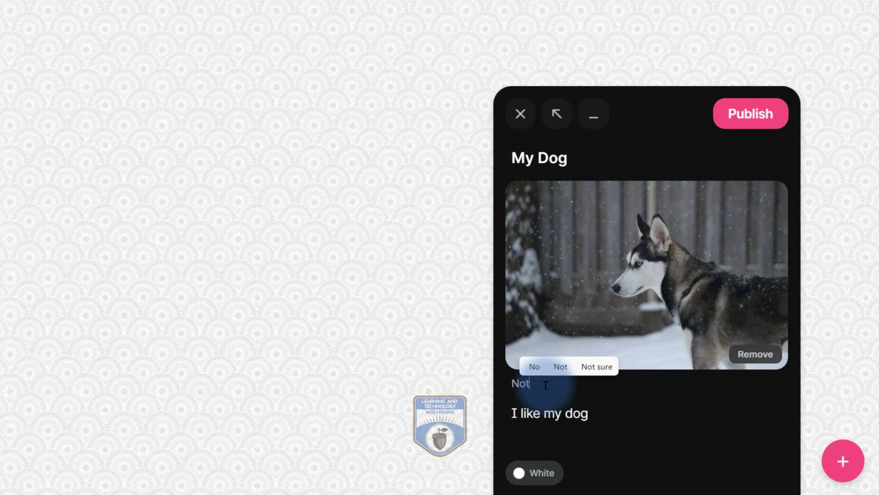
{"action": "type", "text": " my dog, but looks the same"}
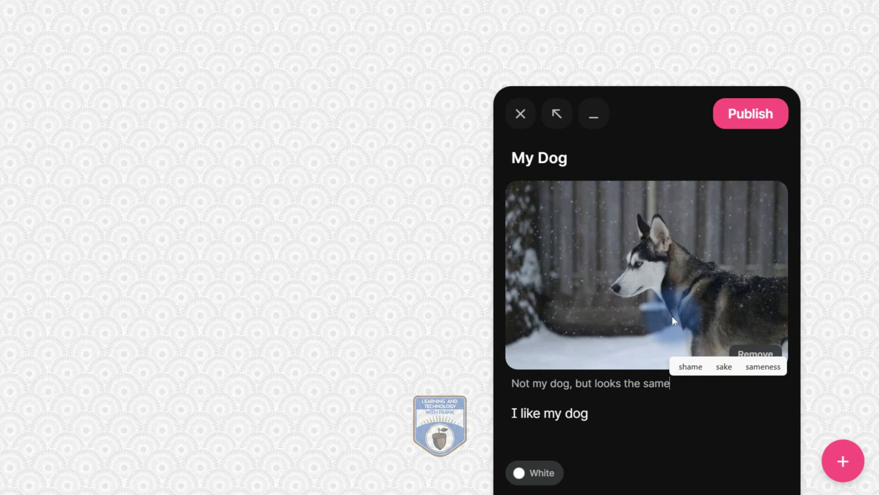
Make the post Green and publish it to the wall
{"action": "left_click", "coordinate": [532, 475]}
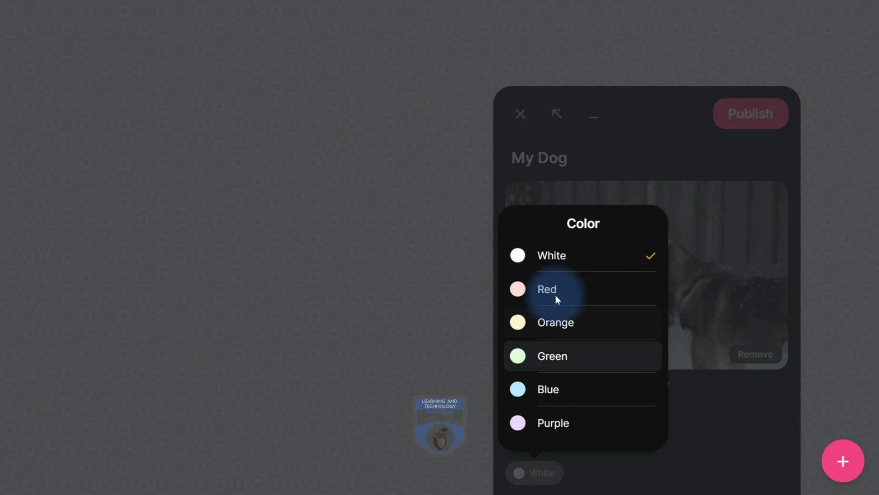
{"action": "left_click", "coordinate": [561, 361]}
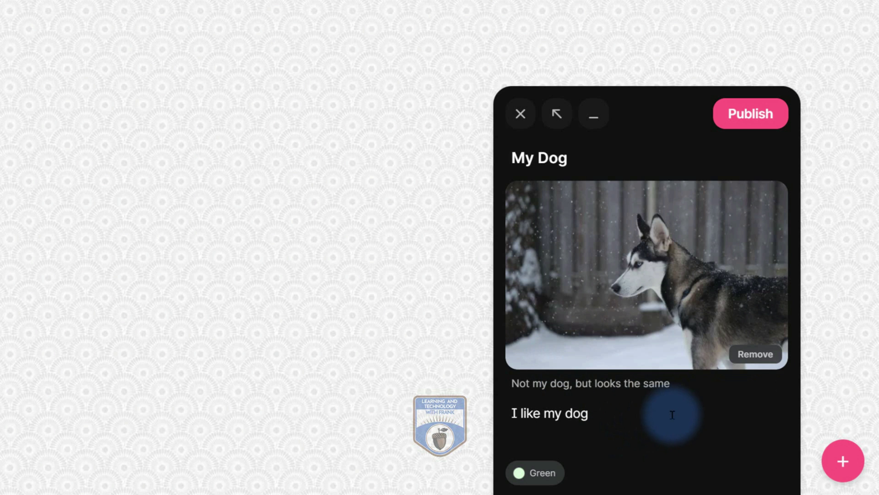
{"action": "left_click", "coordinate": [747, 127]}
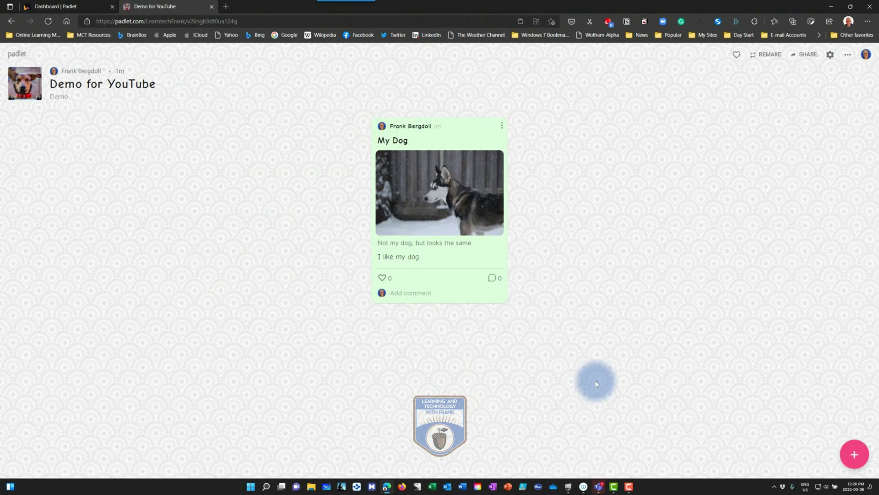
Start another post titled 'My Guinea Pig' with the body text 'These are cute'
{"action": "left_click", "coordinate": [854, 454]}
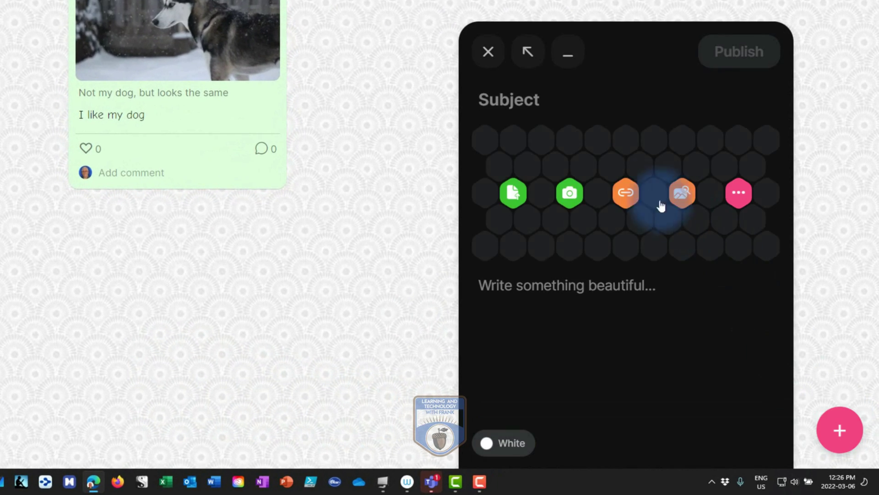
{"action": "left_click", "coordinate": [545, 99]}
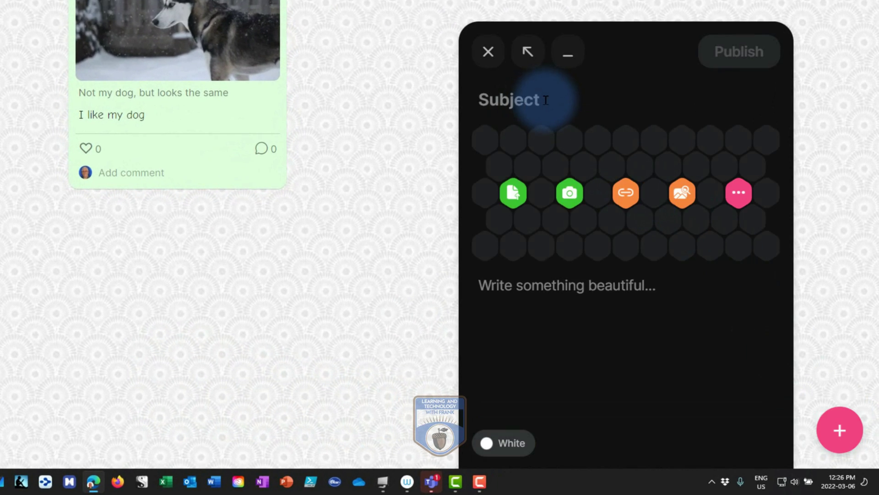
{"action": "type", "text": "My Gui"}
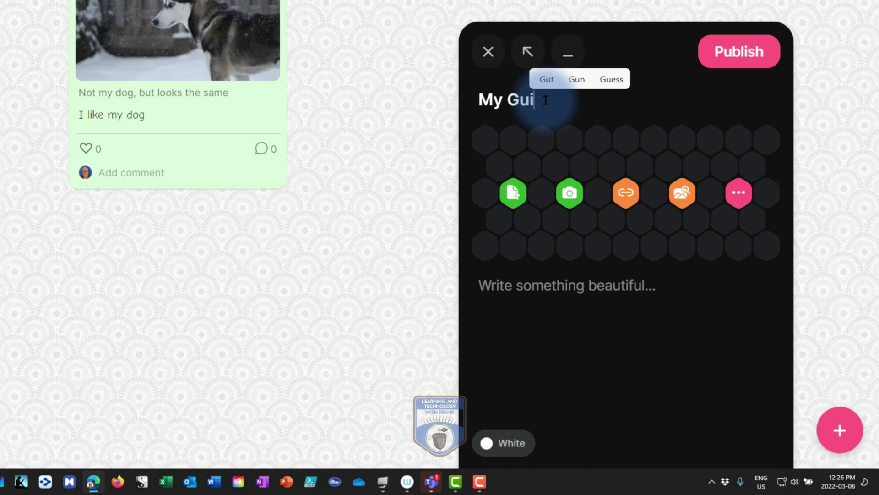
{"action": "type", "text": "nea"}
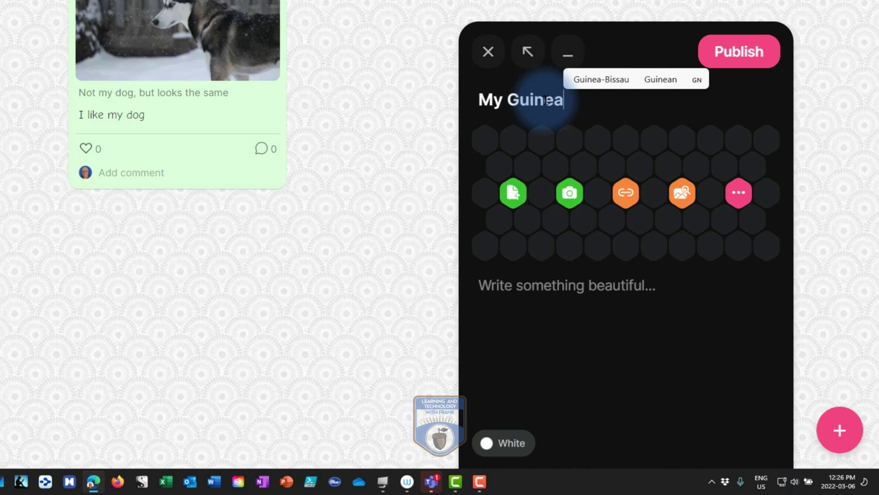
{"action": "type", "text": "P"}
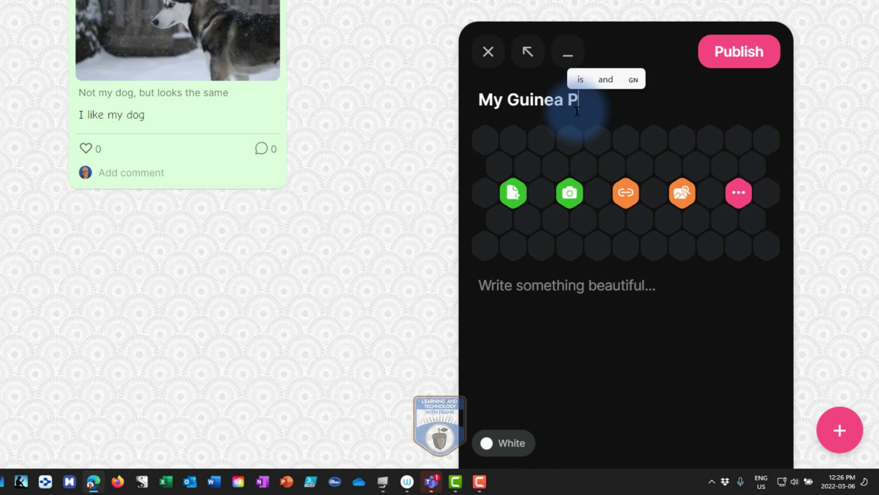
{"action": "type", "text": "ig"}
{"action": "left_click", "coordinate": [552, 283]}
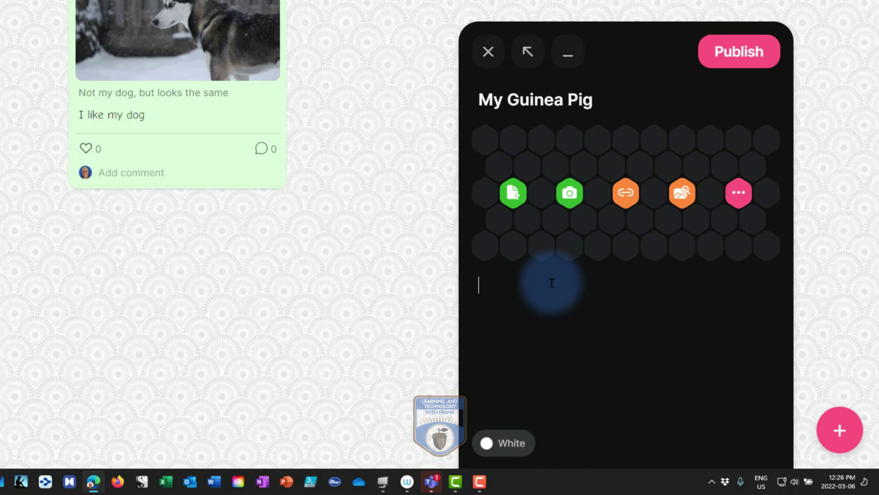
{"action": "type", "text": "These a"}
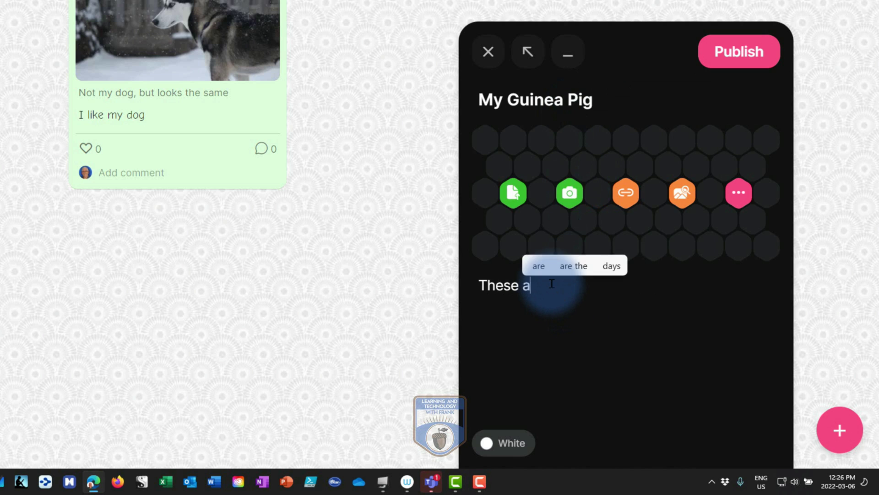
{"action": "type", "text": "recute"}
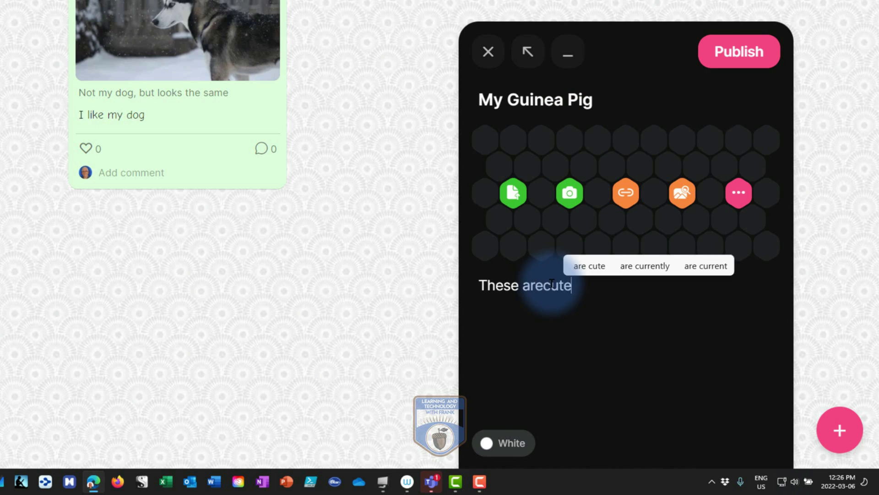
{"action": "left_click", "coordinate": [544, 286]}
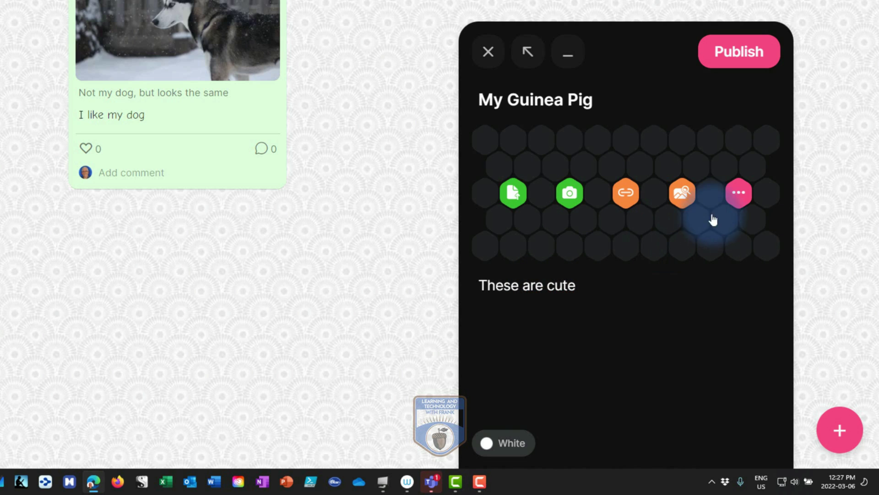
Search YouTube for 'little adventures' and attach 'Guinea Pigs Go Outside For First Time in Life'
{"action": "left_click", "coordinate": [737, 194]}
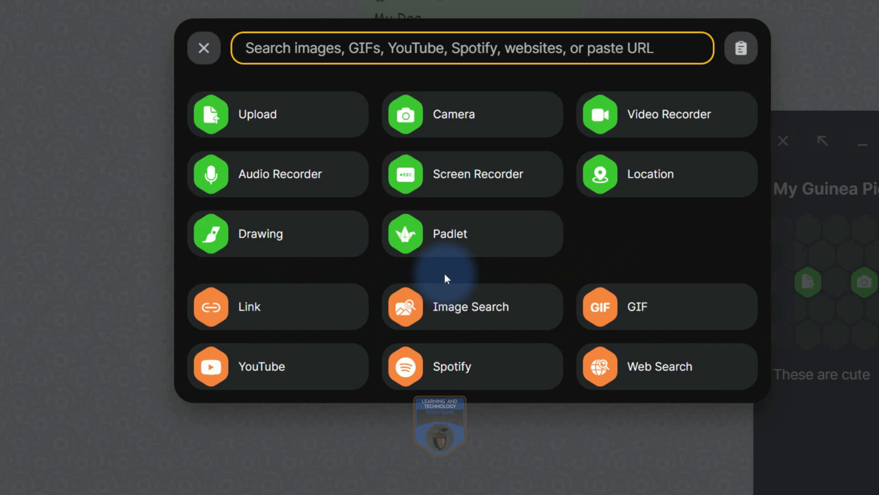
{"action": "left_click", "coordinate": [300, 372]}
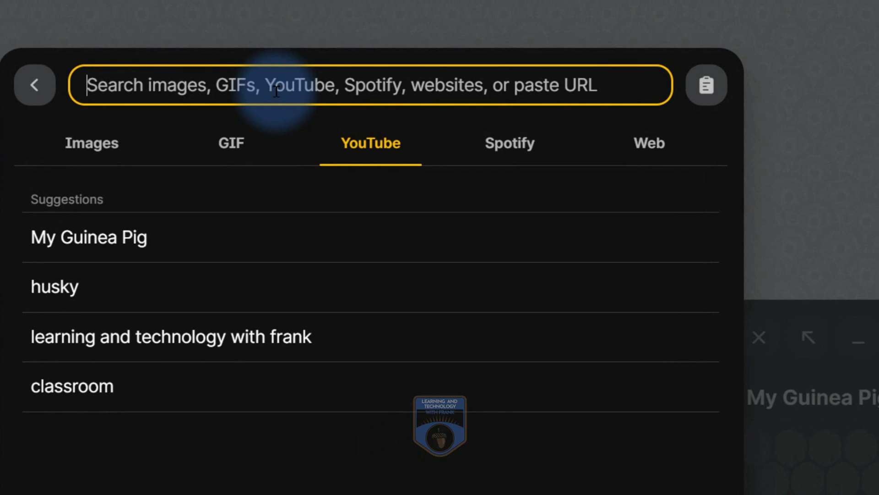
{"action": "type", "text": "little "}
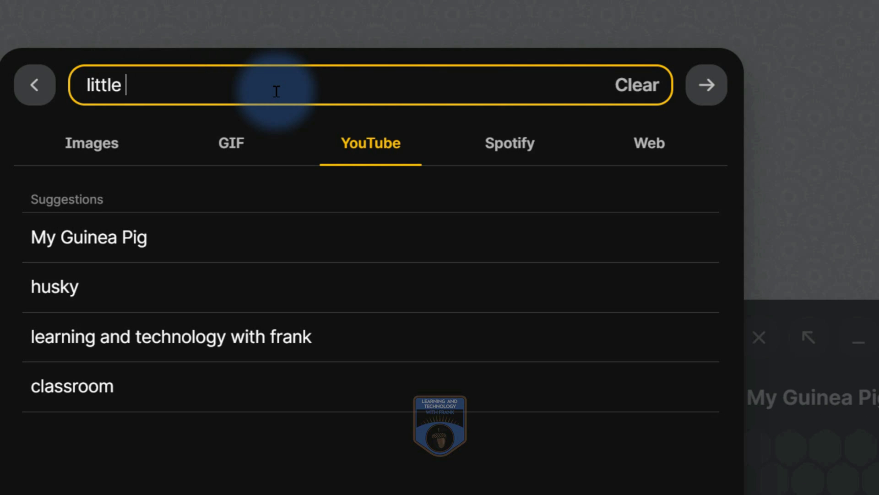
{"action": "type", "text": "advent"}
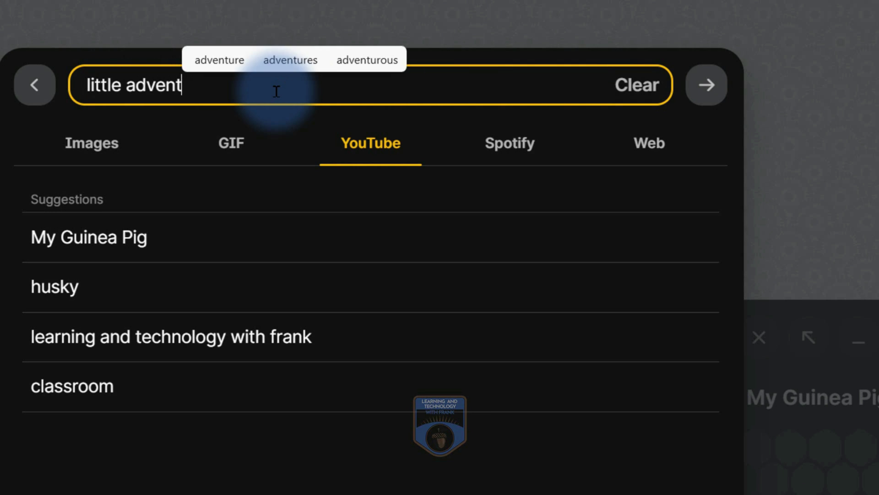
{"action": "type", "text": "ures"}
{"action": "key", "text": "Return"}
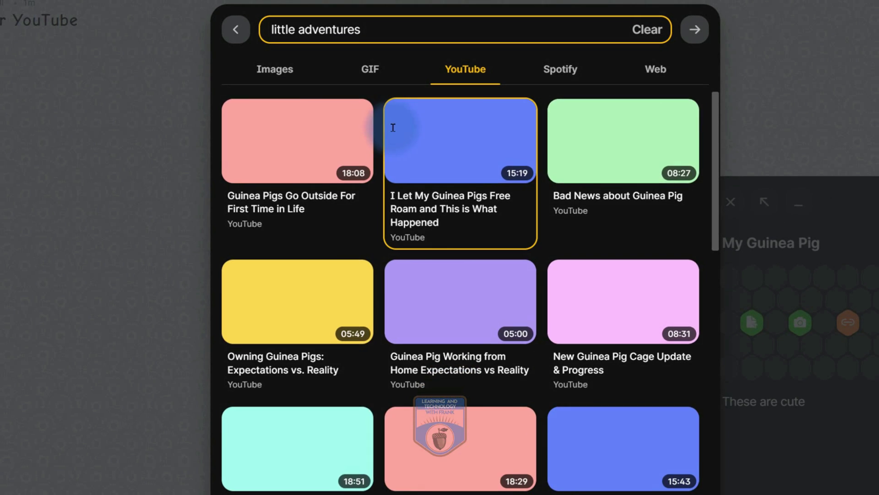
{"action": "left_click", "coordinate": [301, 140]}
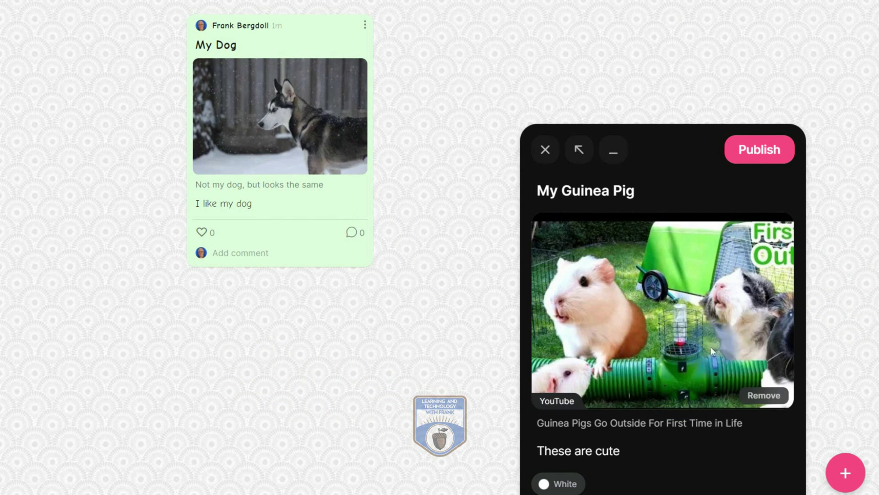
Publish the My Guinea Pig post with its video to the wall
{"action": "left_click", "coordinate": [759, 150]}
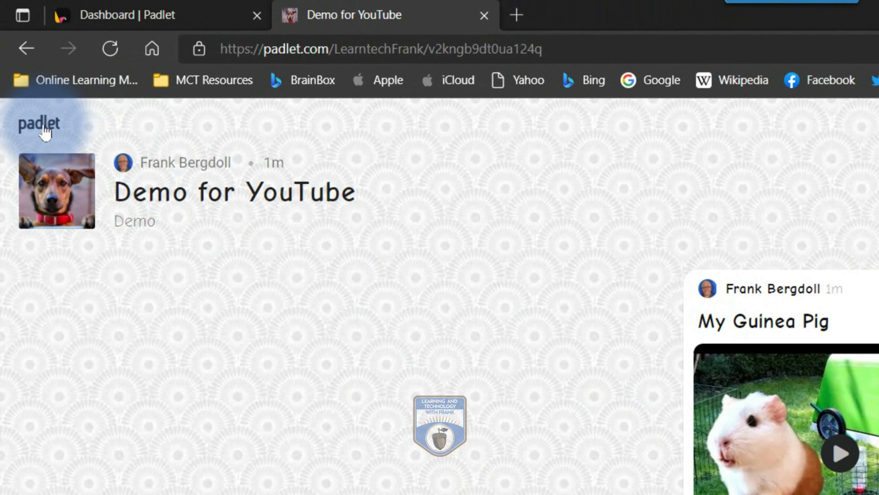
Go through the dashboard's Business Intelligence folder to the Roles in a Data Project board
{"action": "left_click", "coordinate": [44, 132]}
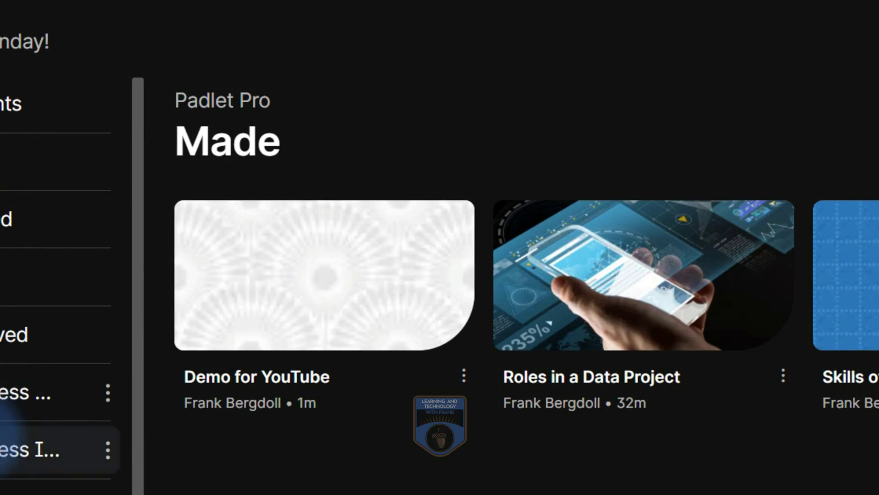
{"action": "left_click", "coordinate": [29, 452]}
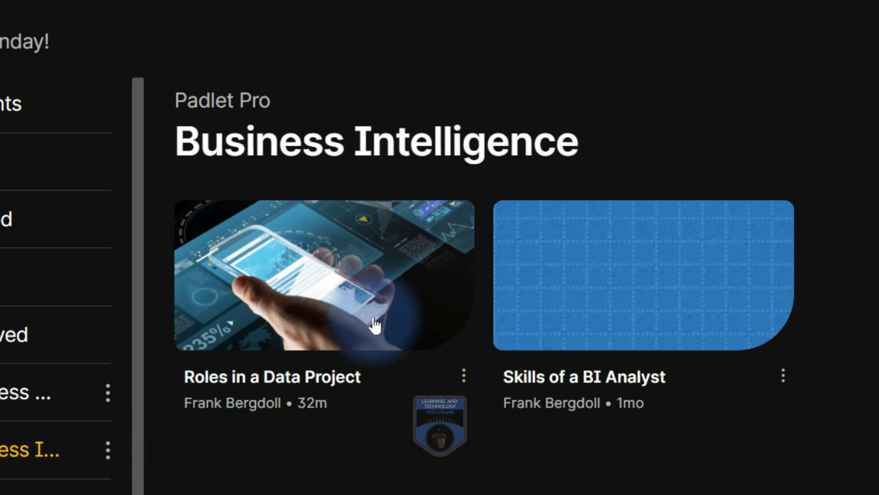
{"action": "left_click", "coordinate": [323, 298]}
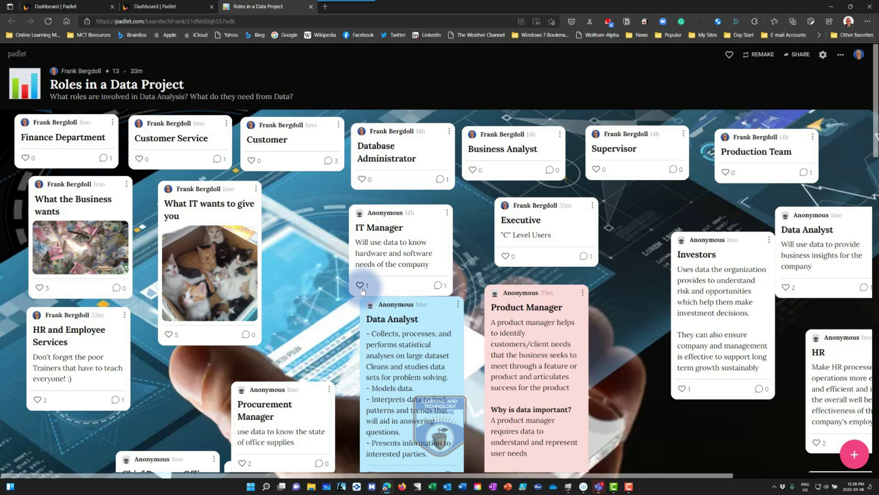
{"action": "left_click", "coordinate": [439, 285]}
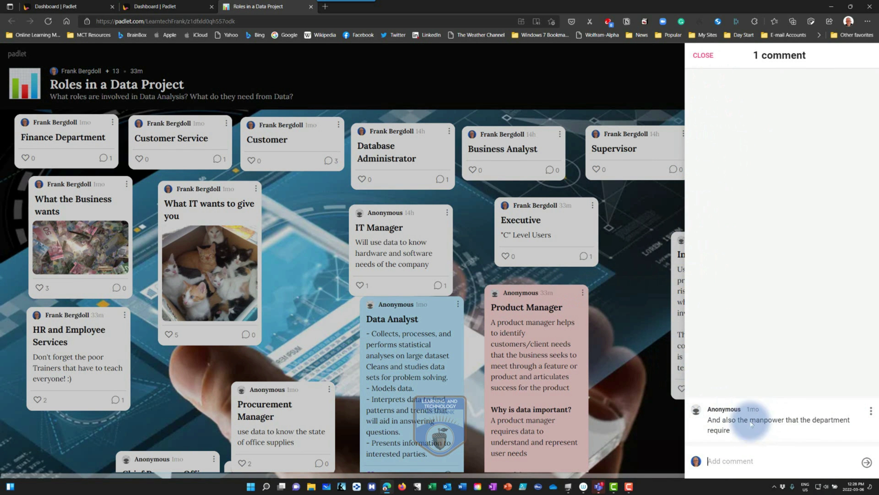
{"action": "left_click", "coordinate": [319, 300]}
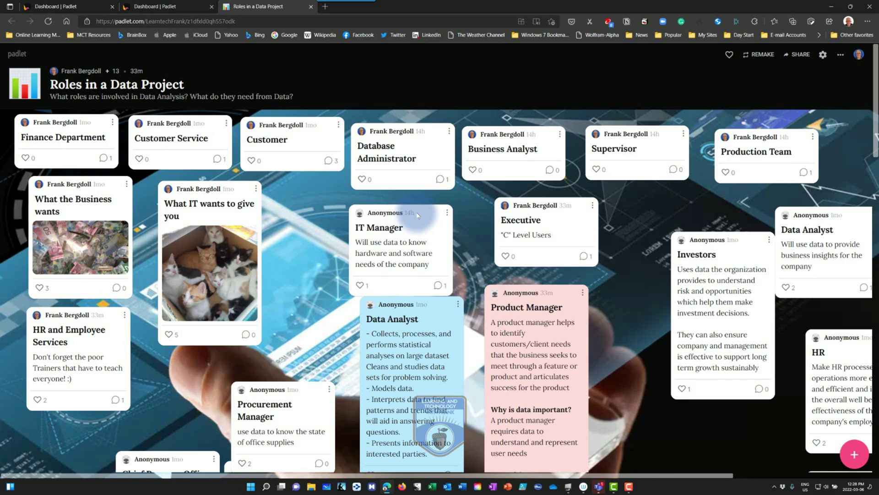
Reposition the IT Manager, Procurement Manager, Data Analyst and Chief Marketing Officer cards
{"action": "left_click_drag", "start_coordinate": [319, 213], "coordinate": [320, 214]}
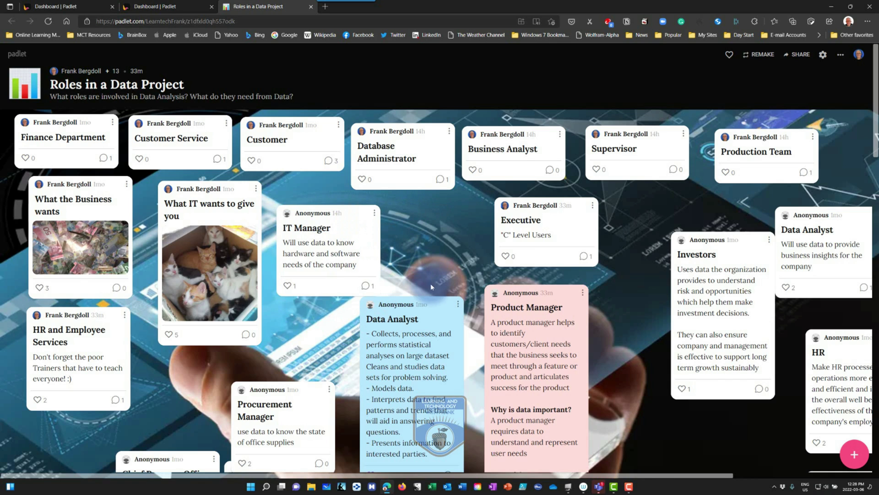
{"action": "scroll", "coordinate": [592, 314], "scroll_direction": "down", "scroll_amount": 3}
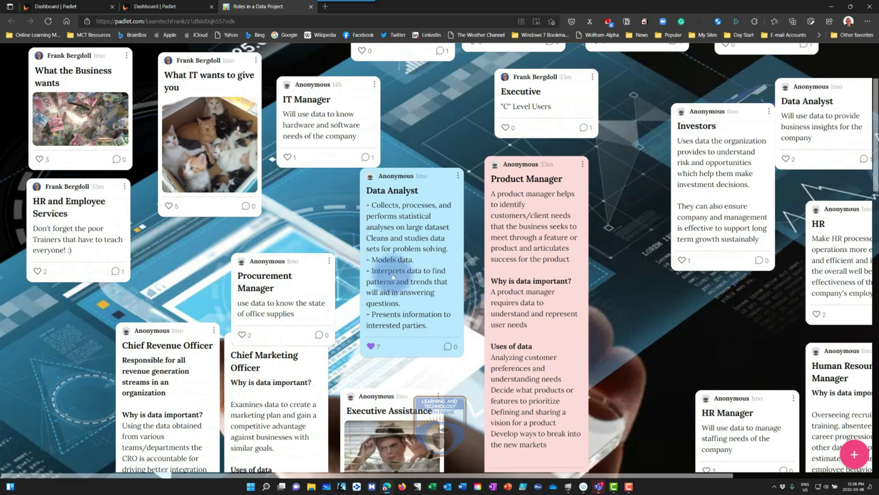
{"action": "left_click_drag", "start_coordinate": [267, 265], "coordinate": [353, 144]}
{"action": "mouse_move", "coordinate": [454, 134]}
{"action": "left_mouse_down"}
{"action": "mouse_move", "coordinate": [509, 150]}
{"action": "mouse_move", "coordinate": [455, 134]}
{"action": "left_mouse_up"}
{"action": "left_click_drag", "start_coordinate": [401, 182], "coordinate": [341, 157]}
{"action": "left_click_drag", "start_coordinate": [268, 339], "coordinate": [341, 308]}
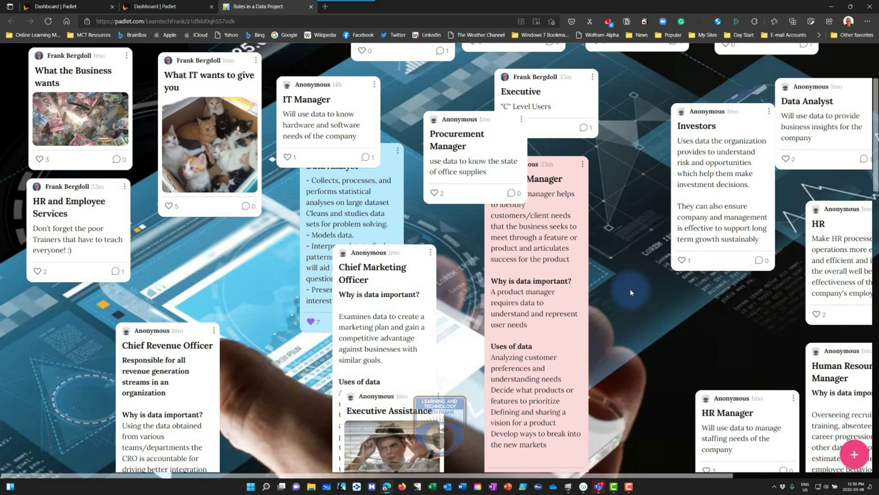
Return to the dashboard and open the YouTube folder holding the Demo for YouTube board
{"action": "scroll", "coordinate": [280, 152], "scroll_direction": "up", "scroll_amount": 3}
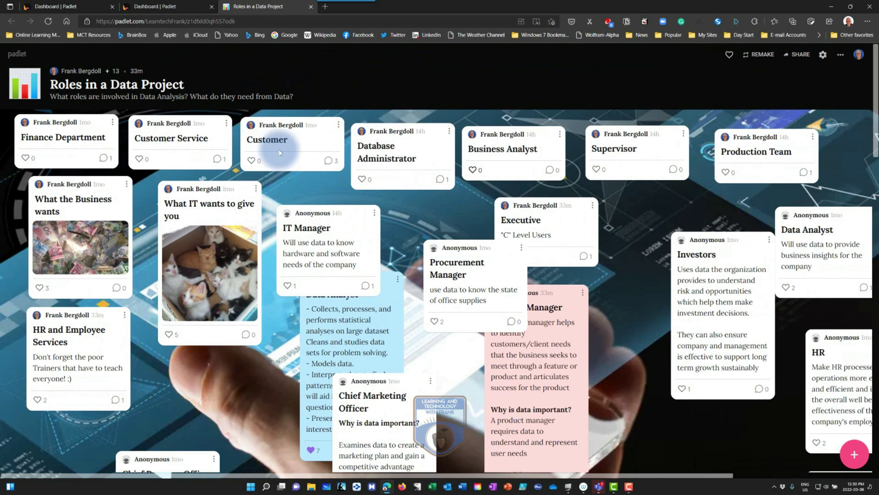
{"action": "left_click", "coordinate": [18, 55]}
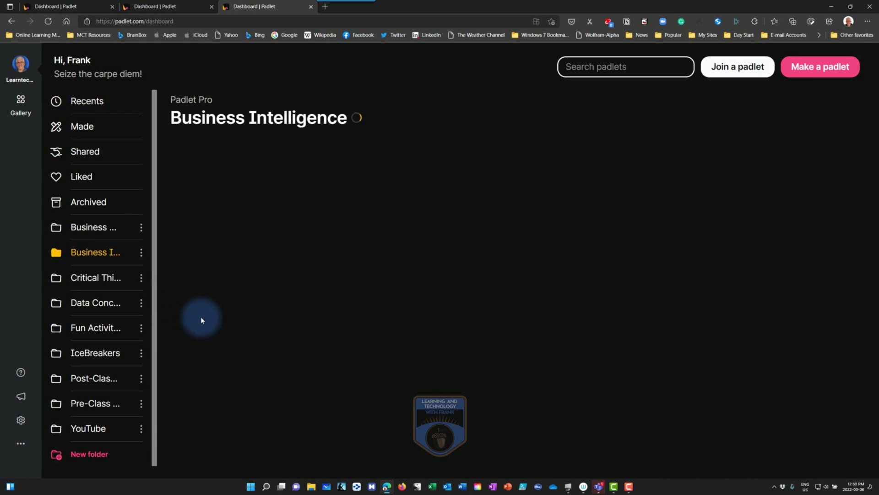
{"action": "left_click", "coordinate": [106, 427]}
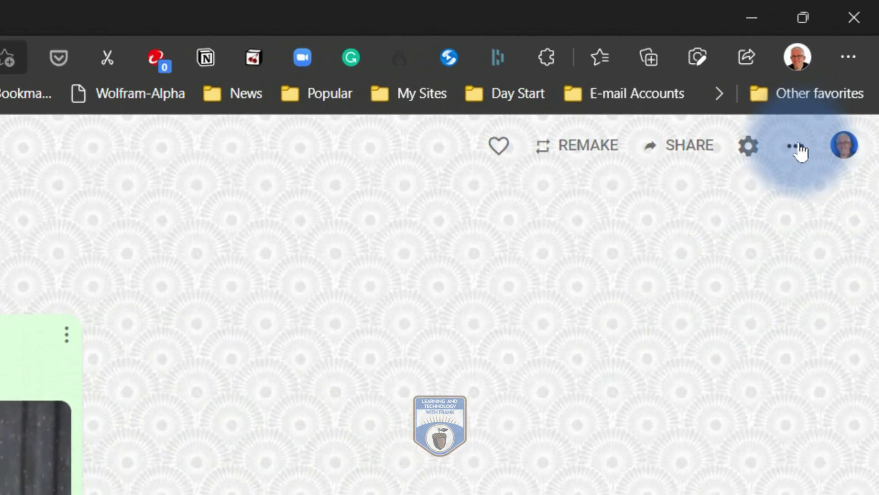
Show the Demo for YouTube board's more-actions menu
{"action": "left_click", "coordinate": [847, 55]}
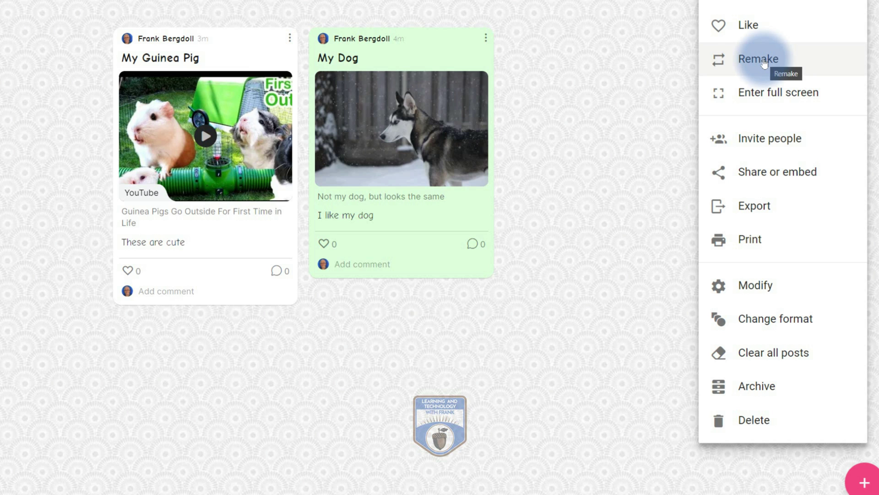
Look over the board's Remake copy options, then close the panel without copying
{"action": "left_click", "coordinate": [764, 64]}
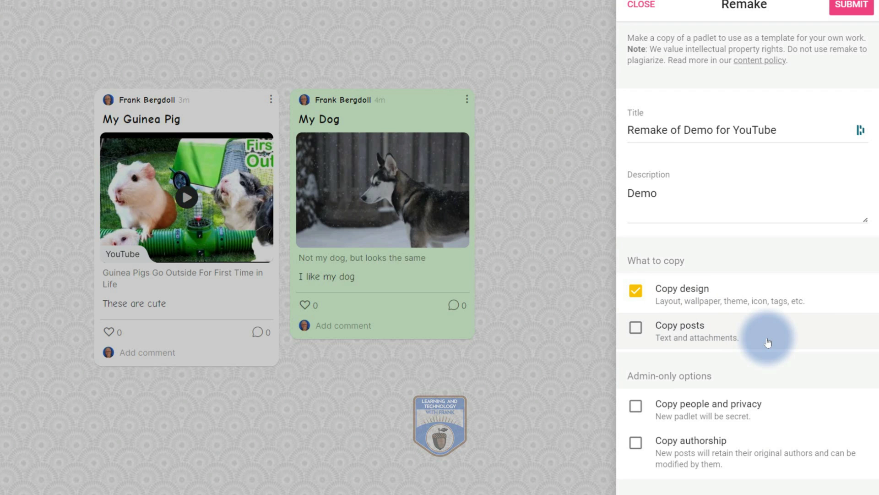
{"action": "left_click", "coordinate": [641, 5]}
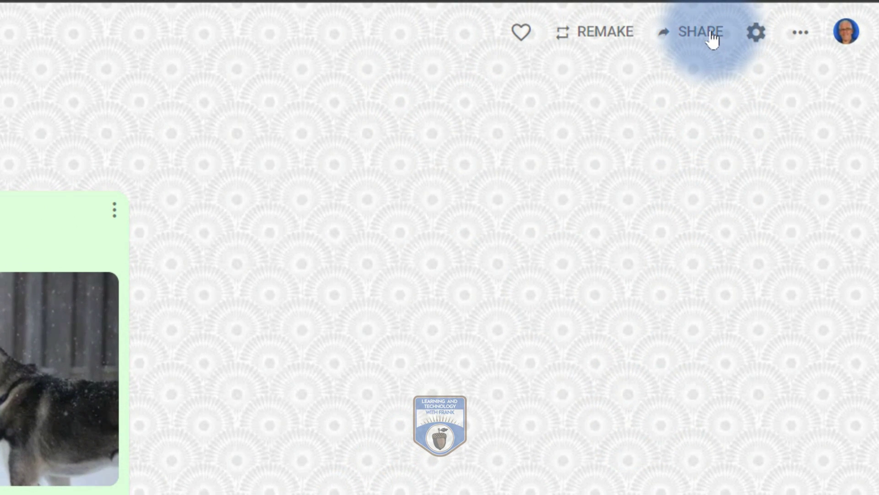
{"action": "left_click", "coordinate": [712, 37]}
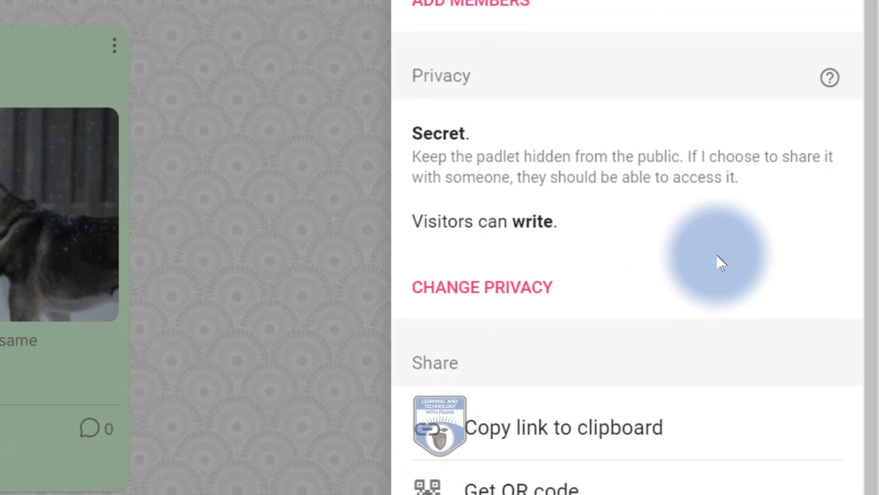
{"action": "scroll", "coordinate": [616, 176], "scroll_direction": "down", "scroll_amount": 10}
{"action": "left_click", "coordinate": [504, 44]}
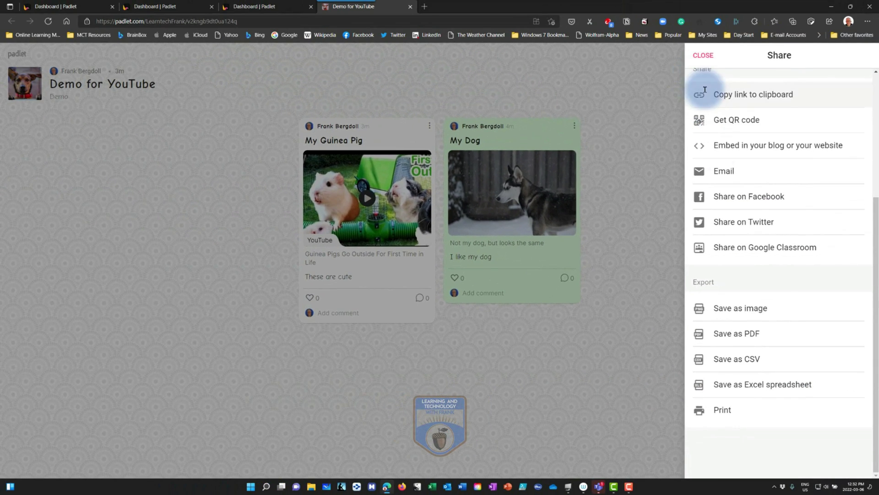
{"action": "left_click", "coordinate": [703, 55]}
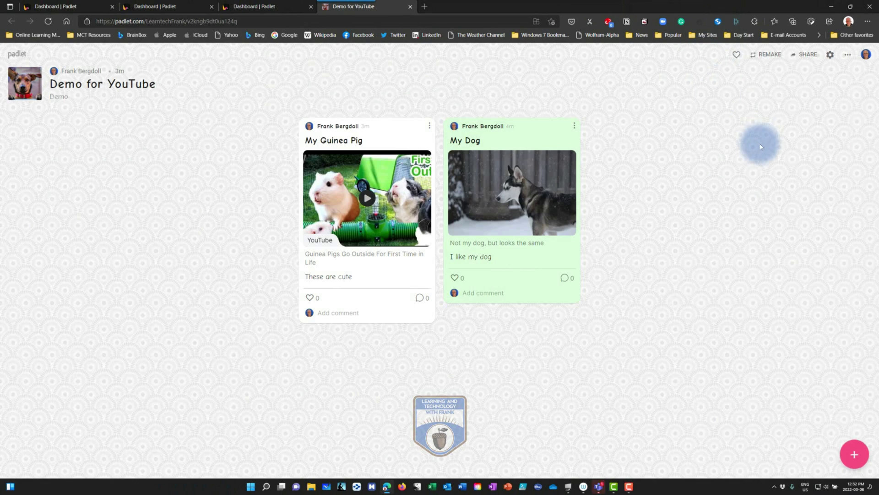